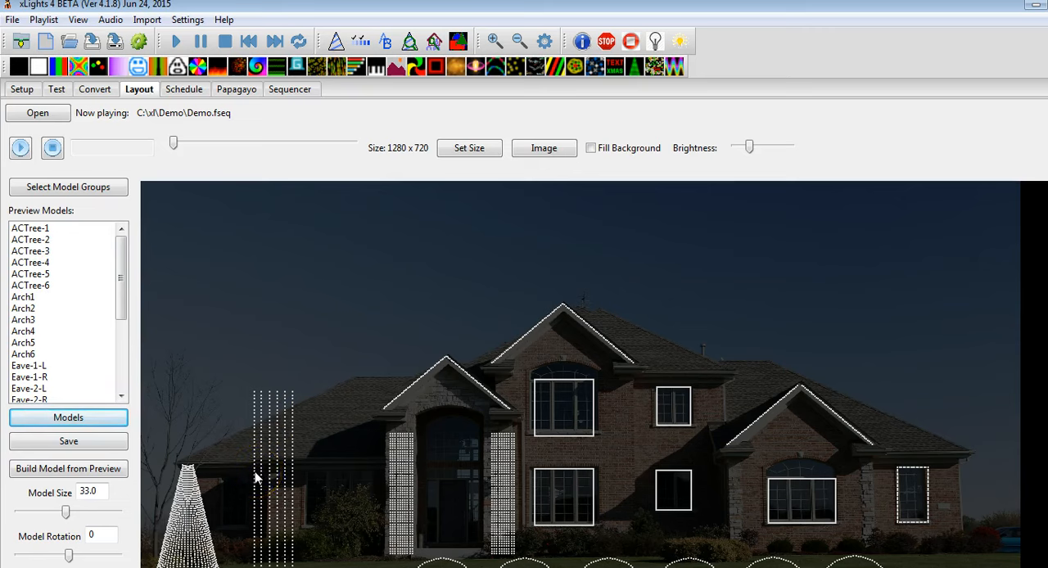
Copy the ACTree-5 model as ACTree-7 with start channel 457
{"action": "left_click", "coordinate": [46, 275]}
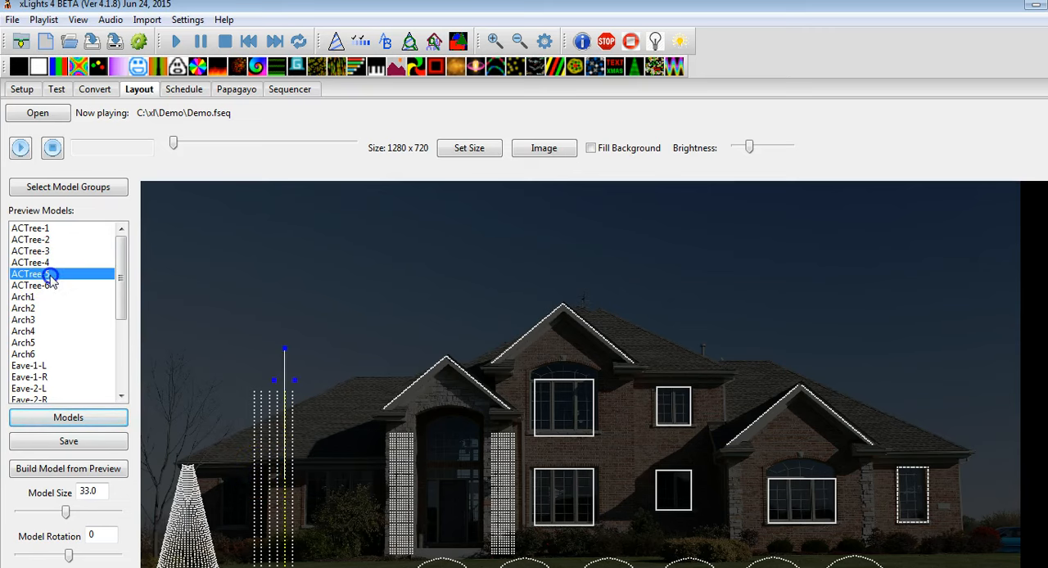
{"action": "left_click", "coordinate": [69, 417]}
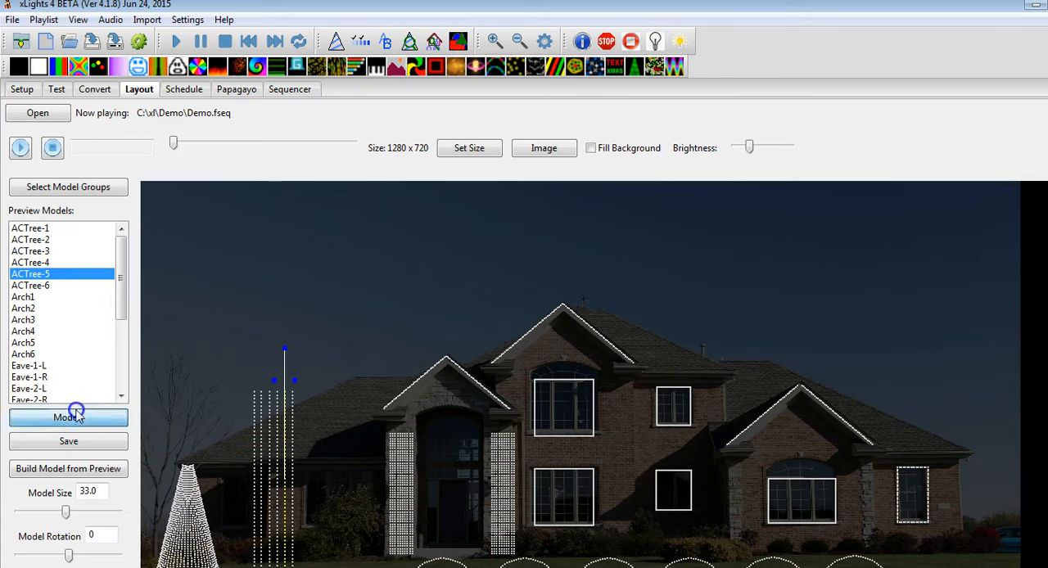
{"action": "left_click", "coordinate": [112, 154]}
{"action": "left_click", "coordinate": [217, 135]}
{"action": "left_click", "coordinate": [216, 214]}
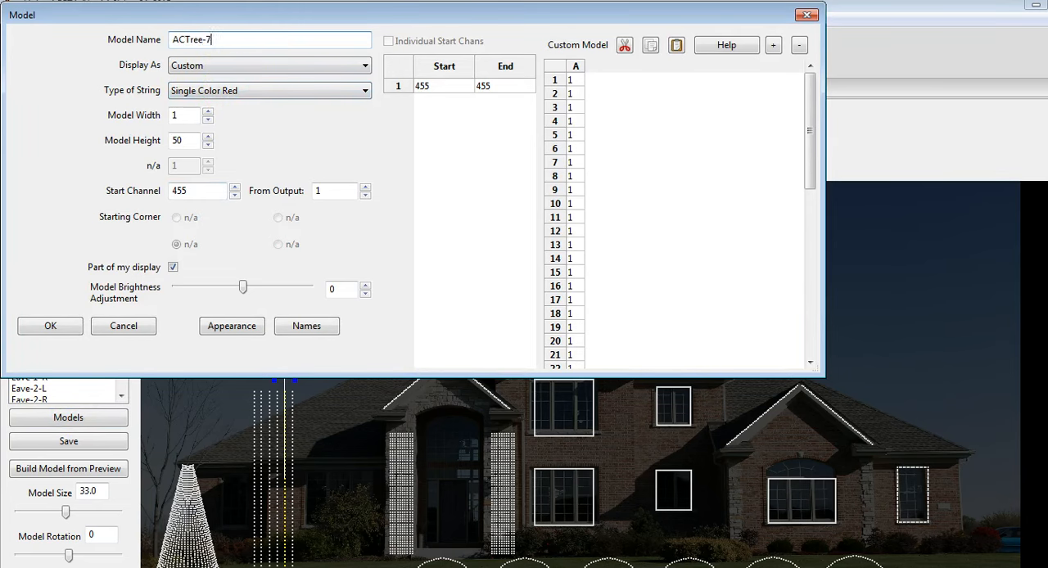
{"action": "double_click", "coordinate": [235, 187]}
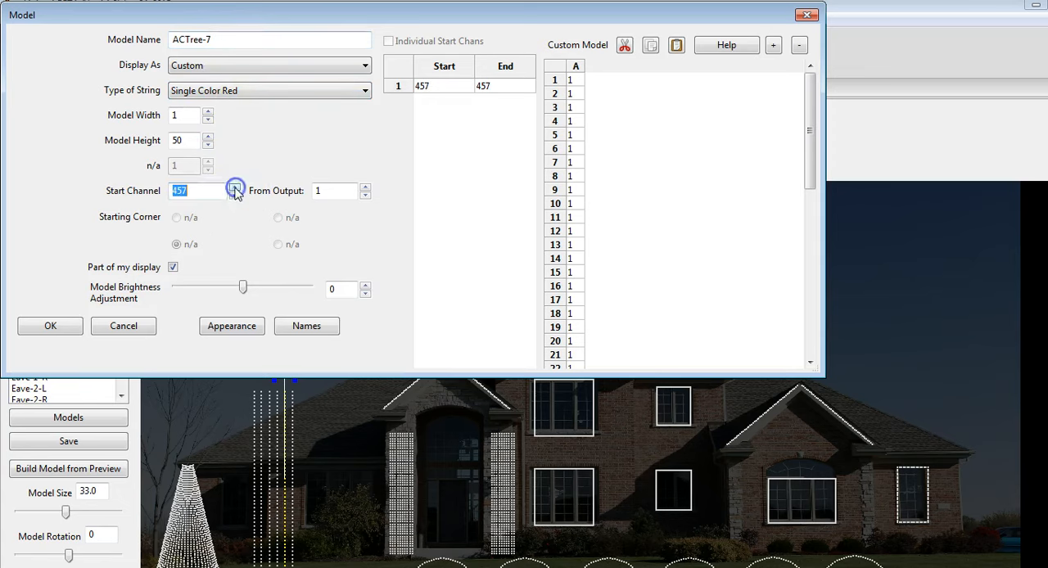
{"action": "left_click", "coordinate": [51, 326]}
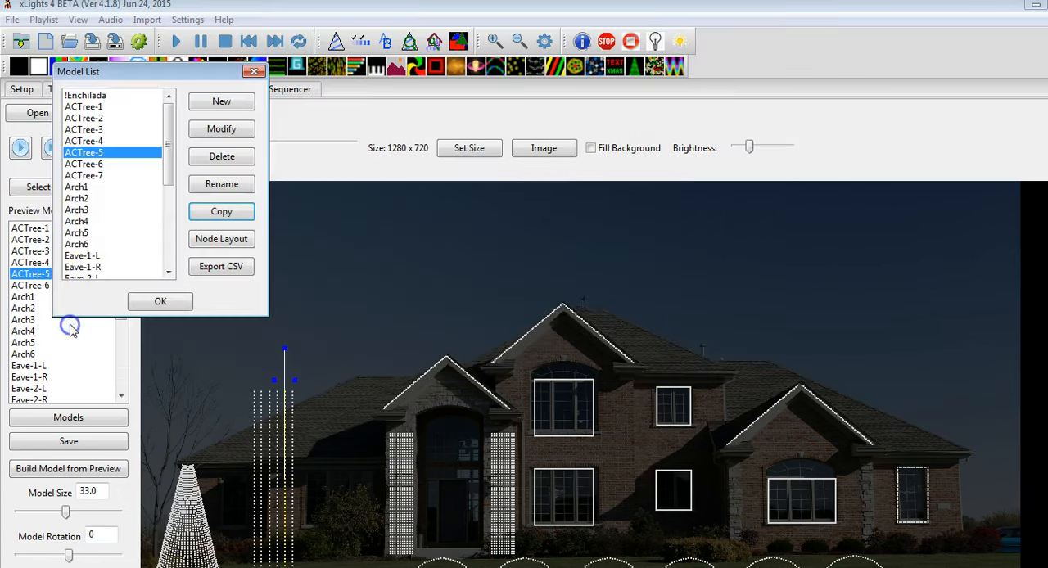
Review ACTree-6's settings, copy the model as ACTree-8 with start channel 458, and close the model list
{"action": "left_click", "coordinate": [90, 164]}
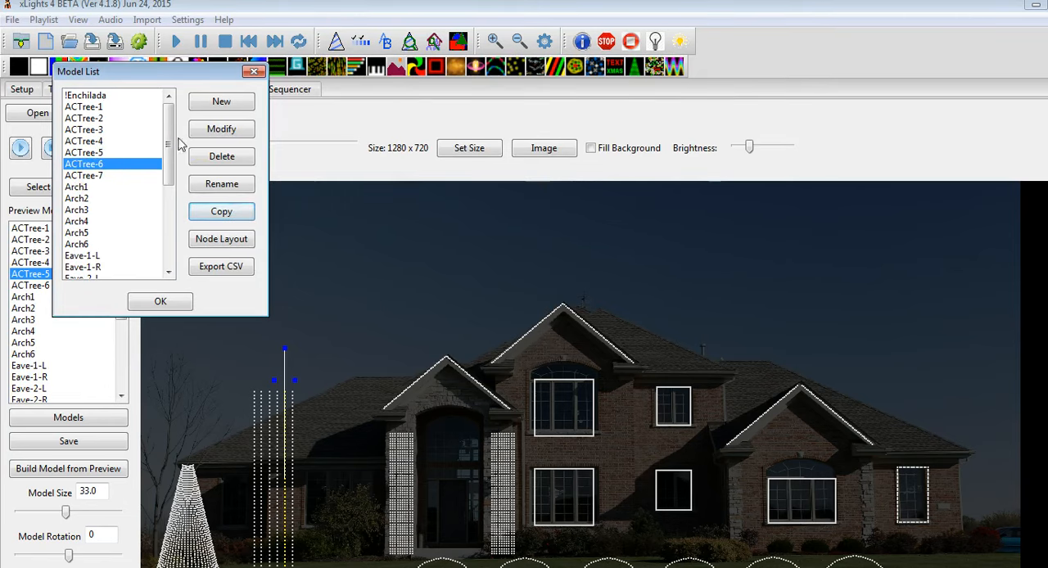
{"action": "left_click", "coordinate": [226, 131]}
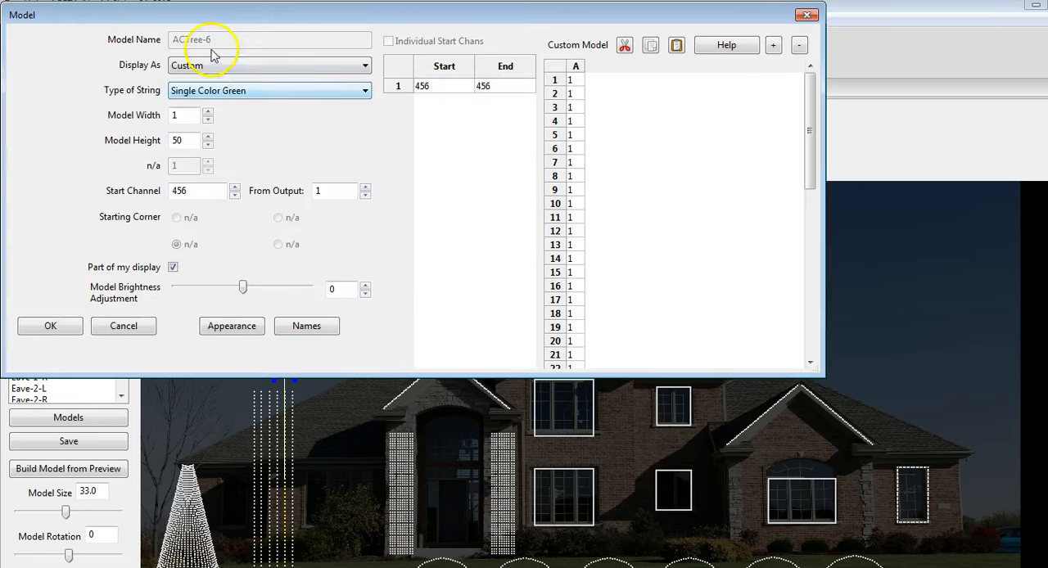
{"action": "left_click", "coordinate": [124, 326]}
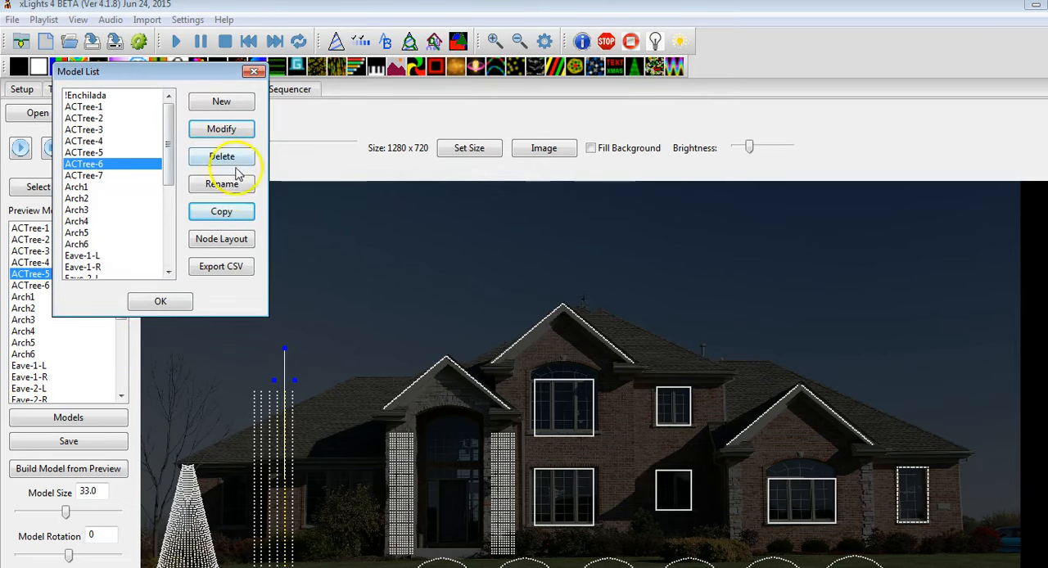
{"action": "left_click", "coordinate": [217, 215]}
{"action": "left_click", "coordinate": [207, 39]}
{"action": "type", "text": "8"}
{"action": "left_click", "coordinate": [234, 188]}
{"action": "left_click", "coordinate": [235, 187]}
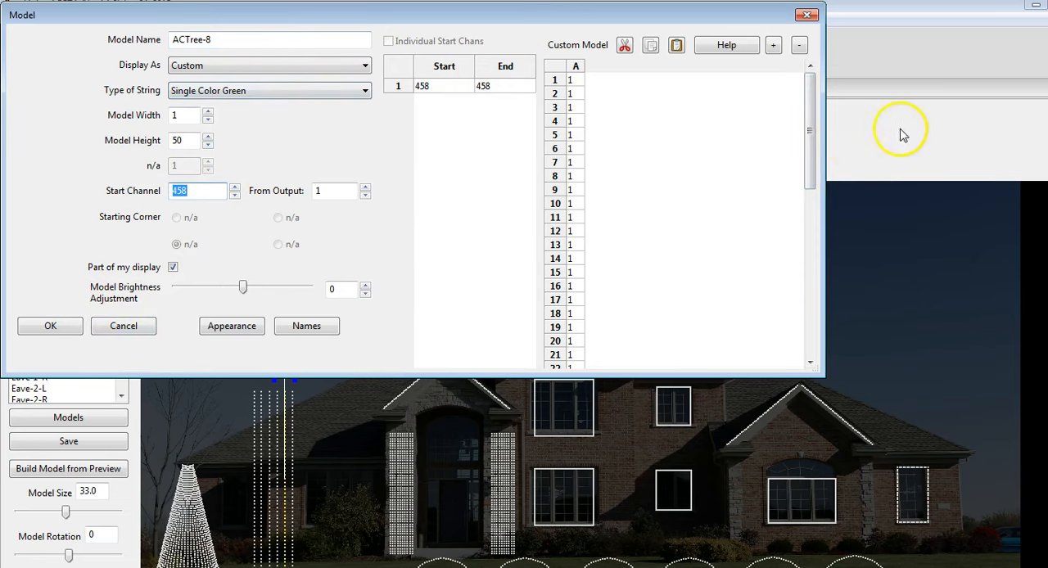
{"action": "left_click_drag", "start_coordinate": [811, 159], "coordinate": [798, 348]}
{"action": "left_click_drag", "start_coordinate": [812, 254], "coordinate": [908, 42]}
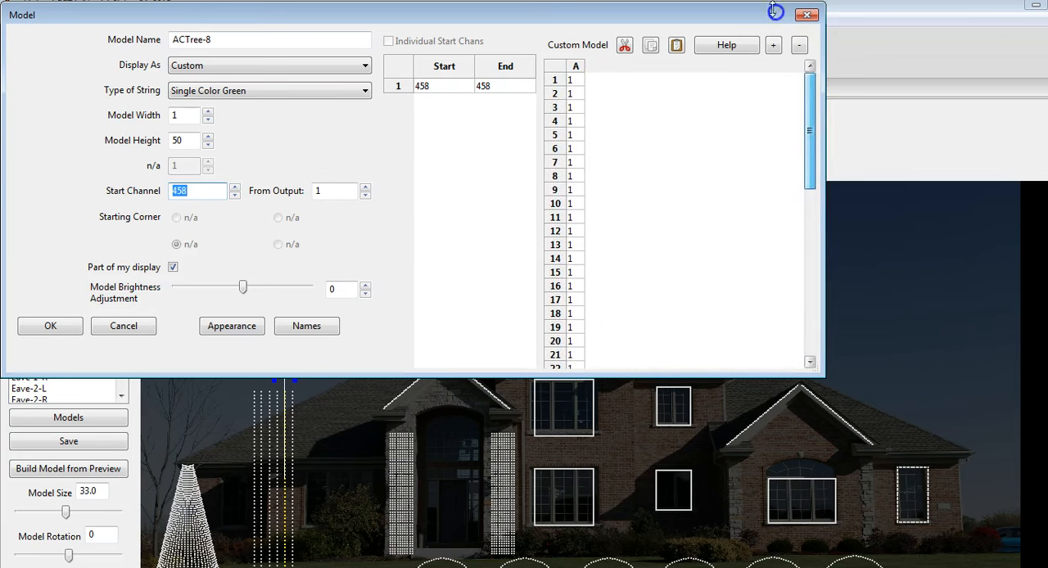
{"action": "left_click", "coordinate": [51, 326]}
{"action": "left_click", "coordinate": [140, 305]}
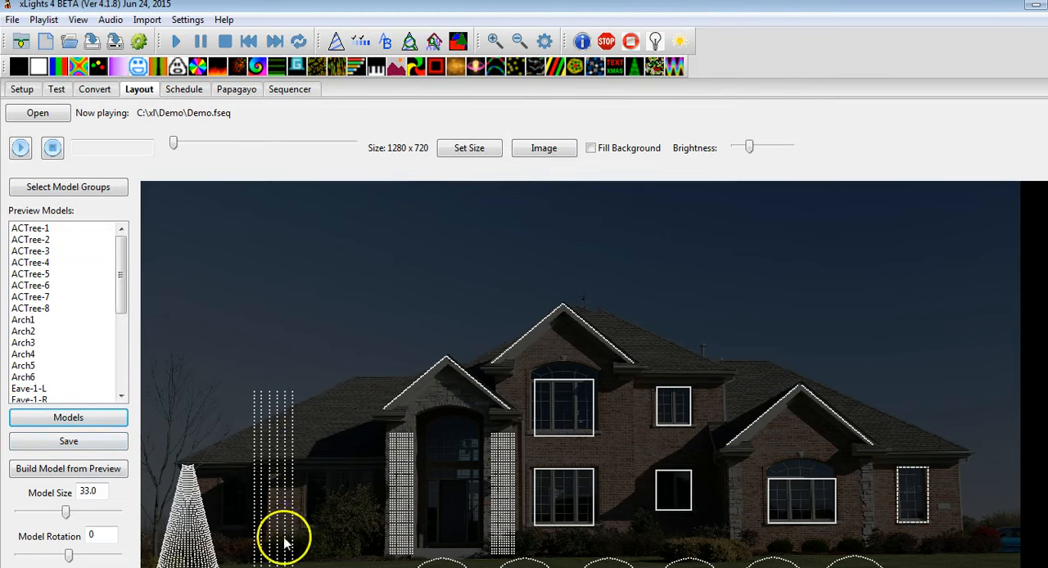
Set ACTree-7 to model size 33 and rotation 0, and place it just right of the existing vertical tree strings
{"action": "left_click", "coordinate": [45, 298]}
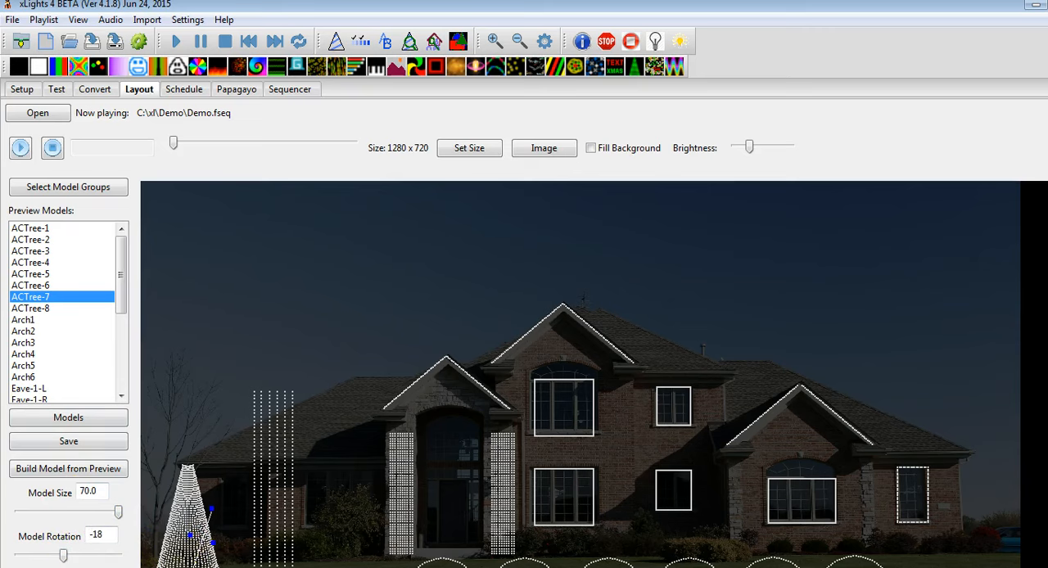
{"action": "left_click_drag", "start_coordinate": [223, 493], "coordinate": [408, 350]}
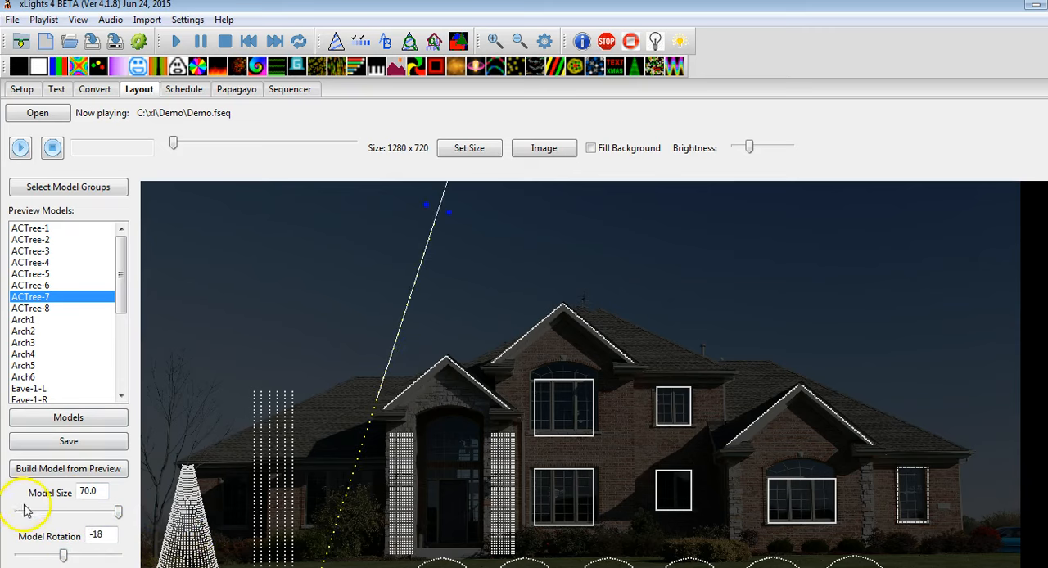
{"action": "type", "text": "33"}
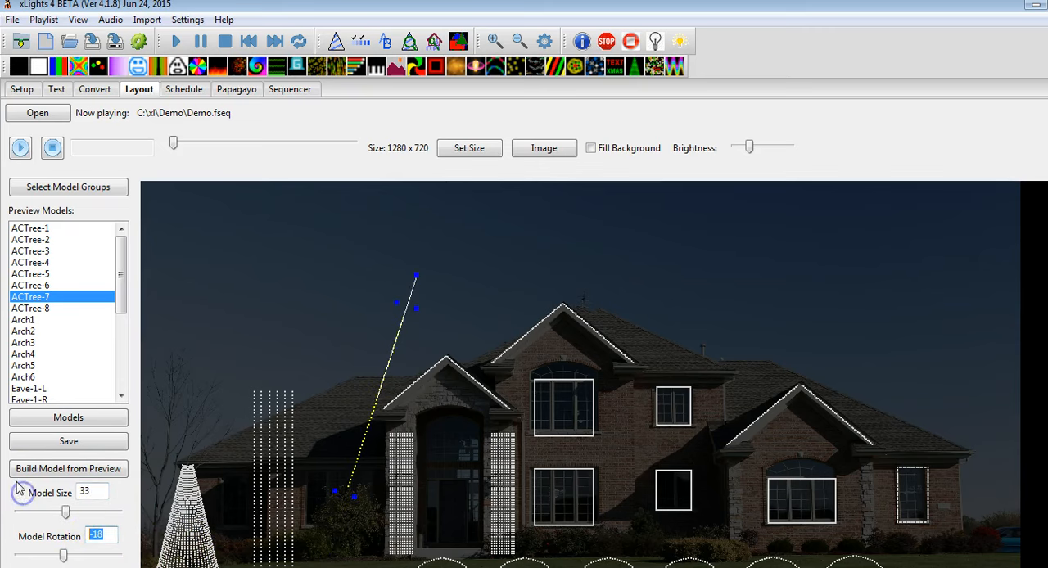
{"action": "type", "text": "0"}
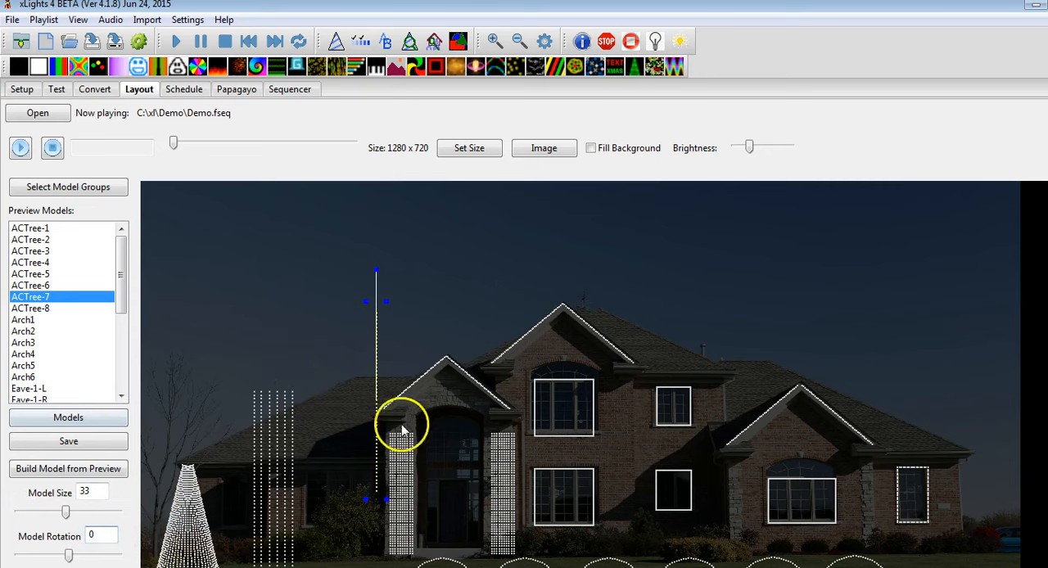
{"action": "left_click_drag", "start_coordinate": [377, 442], "coordinate": [303, 508]}
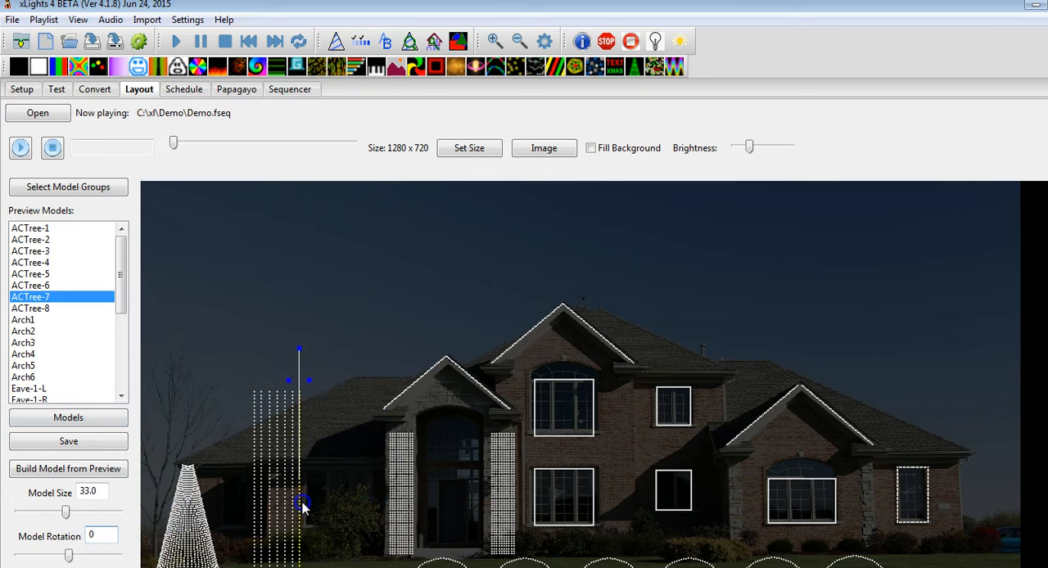
Set ACTree-8 to model size 33 and rotation 0, place it just right of ACTree-7, and save the layout
{"action": "left_click", "coordinate": [33, 309]}
{"action": "left_click_drag", "start_coordinate": [67, 512], "coordinate": [92, 515]}
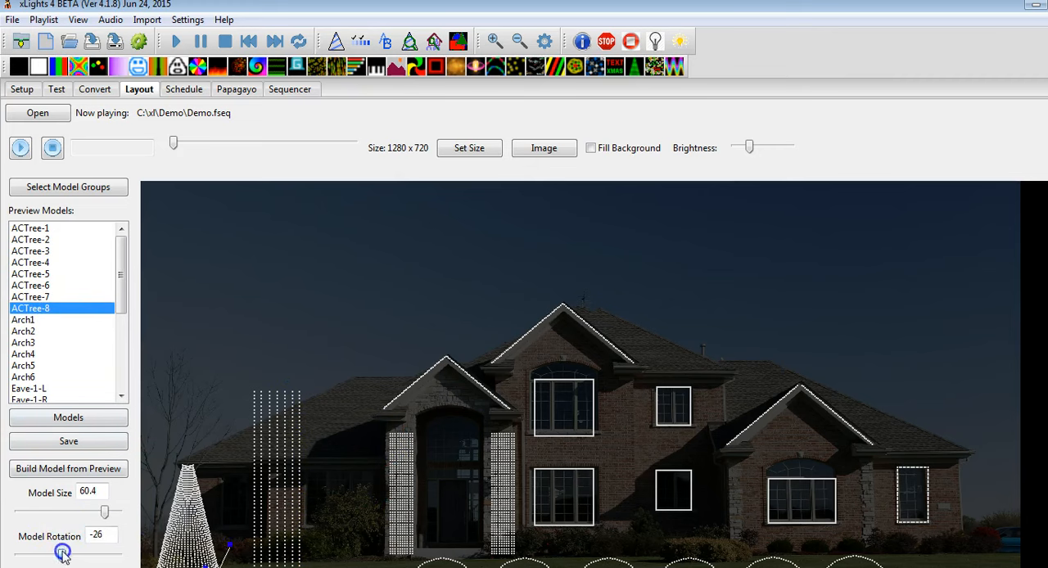
{"action": "left_click_drag", "start_coordinate": [182, 567], "coordinate": [410, 356]}
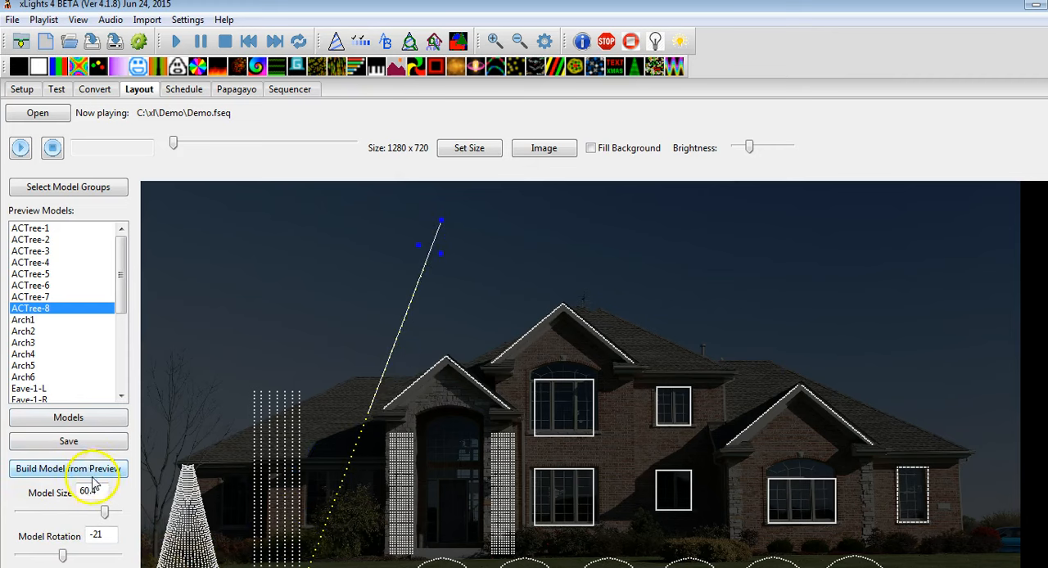
{"action": "left_click_drag", "start_coordinate": [96, 491], "coordinate": [42, 480]}
{"action": "type", "text": "33"}
{"action": "left_click_drag", "start_coordinate": [110, 537], "coordinate": [76, 533]}
{"action": "type", "text": "0"}
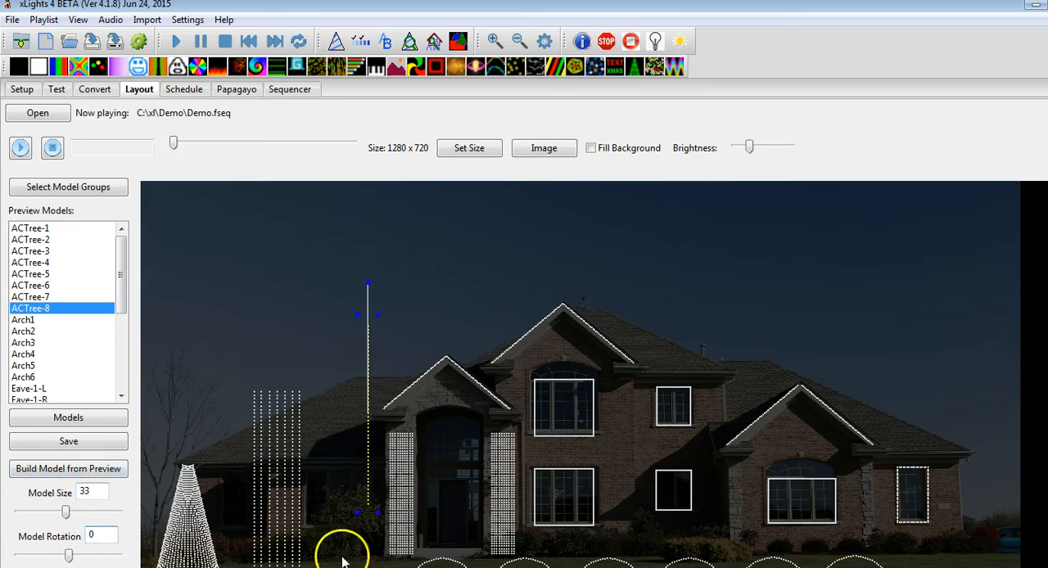
{"action": "left_click_drag", "start_coordinate": [368, 454], "coordinate": [310, 508]}
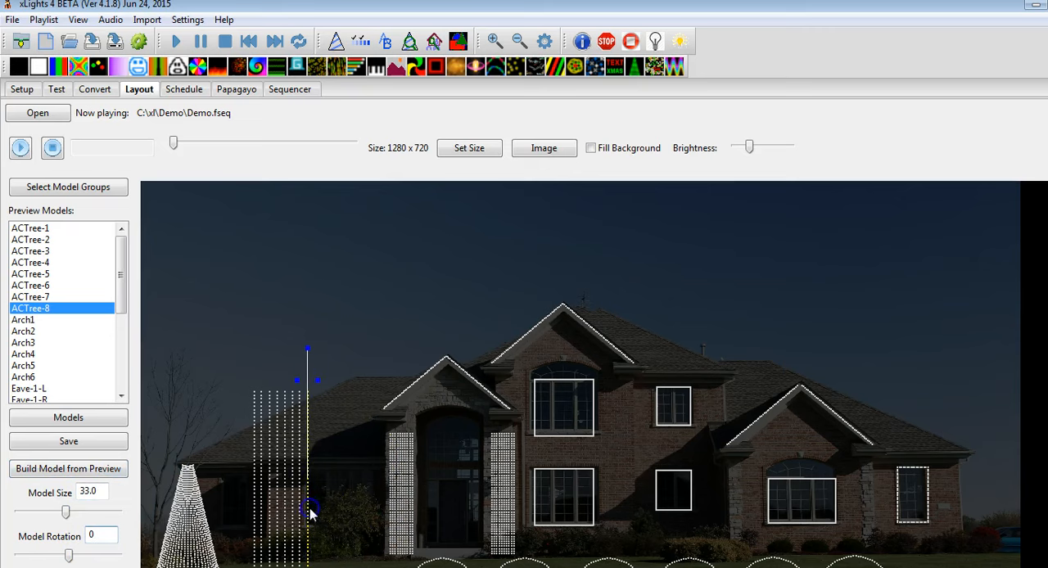
{"action": "left_click", "coordinate": [34, 443]}
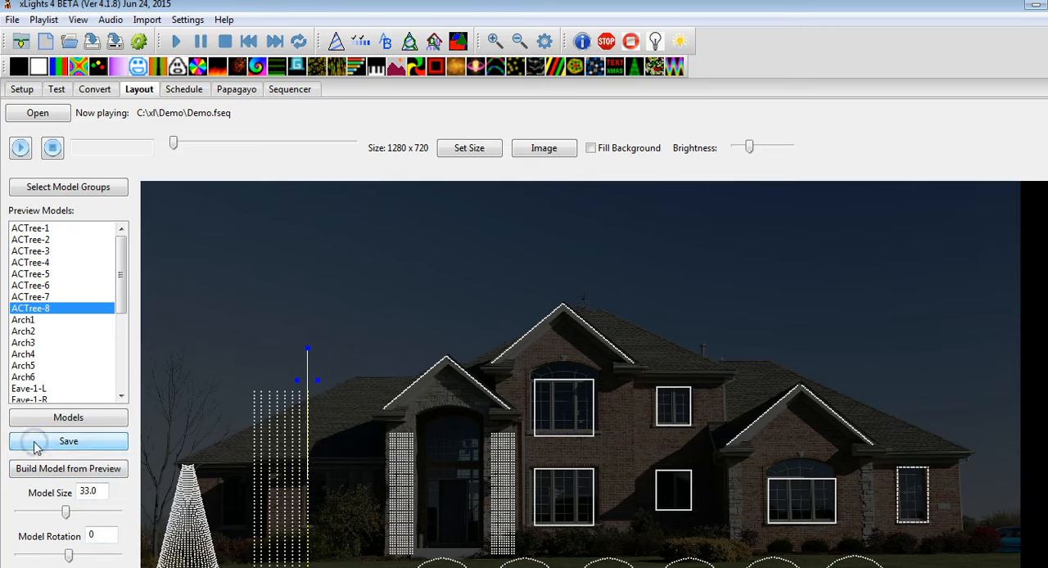
Add ACTree-7 and ACTree-8 to the ACTREE model group and update the group, leaving ACTREE unchecked in the group selection
{"action": "left_click", "coordinate": [42, 186]}
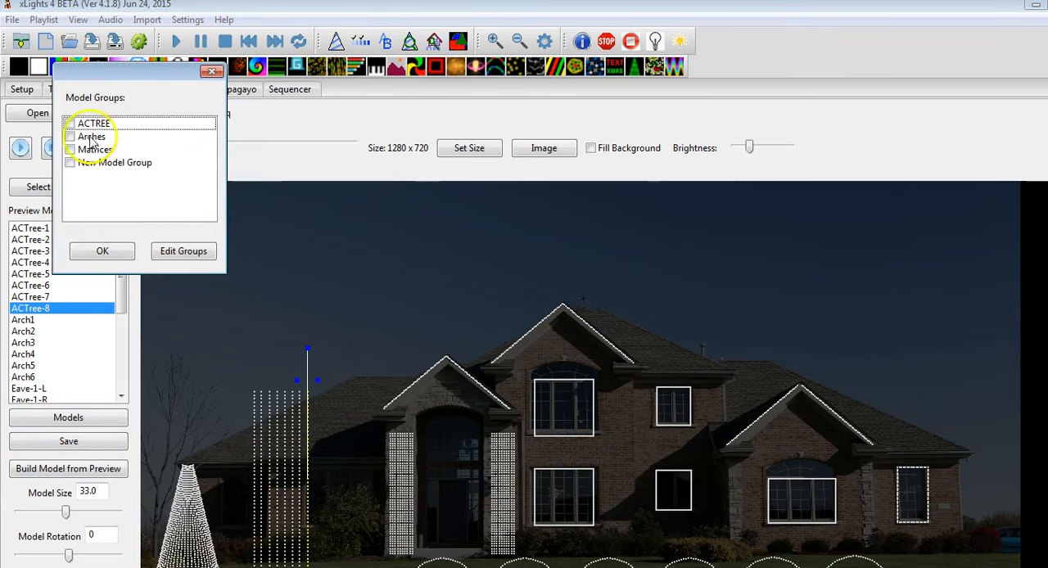
{"action": "left_click", "coordinate": [71, 123]}
{"action": "left_click", "coordinate": [172, 251]}
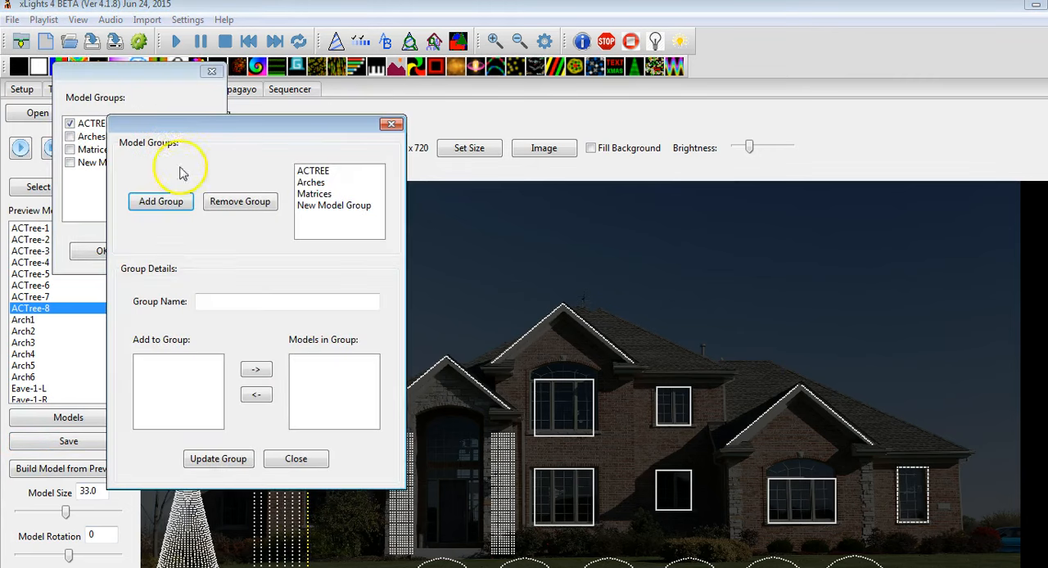
{"action": "left_click", "coordinate": [313, 170]}
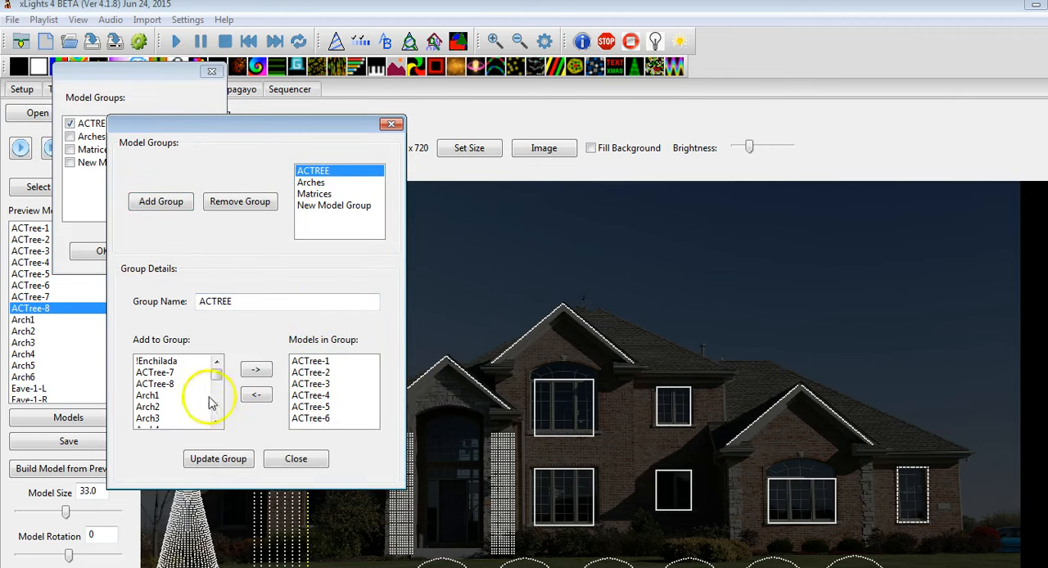
{"action": "left_click", "coordinate": [188, 374]}
{"action": "left_click", "coordinate": [254, 372]}
{"action": "left_click", "coordinate": [188, 374]}
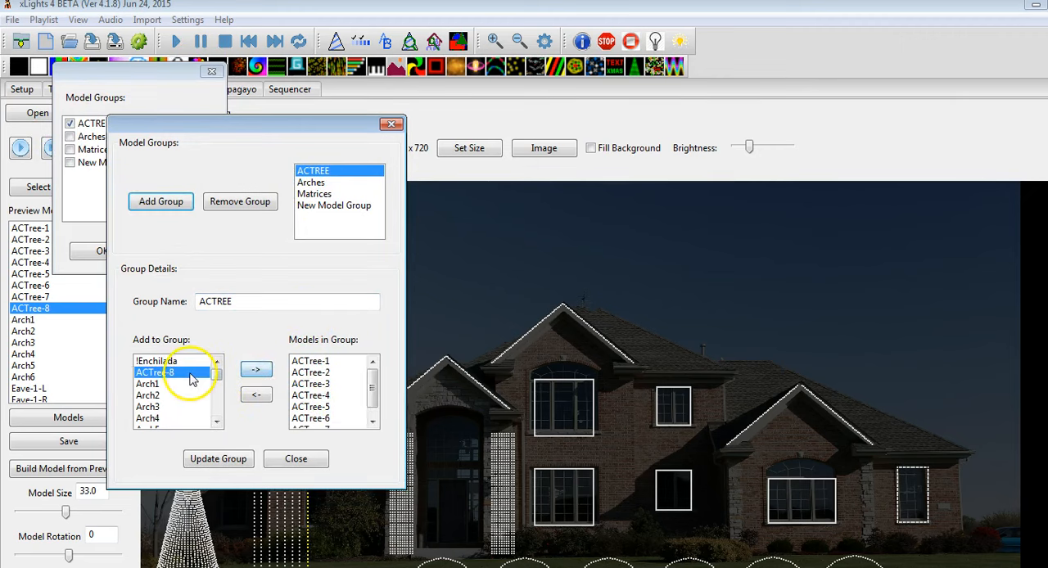
{"action": "left_click", "coordinate": [255, 370]}
{"action": "left_click", "coordinate": [231, 460]}
{"action": "left_click", "coordinate": [297, 460]}
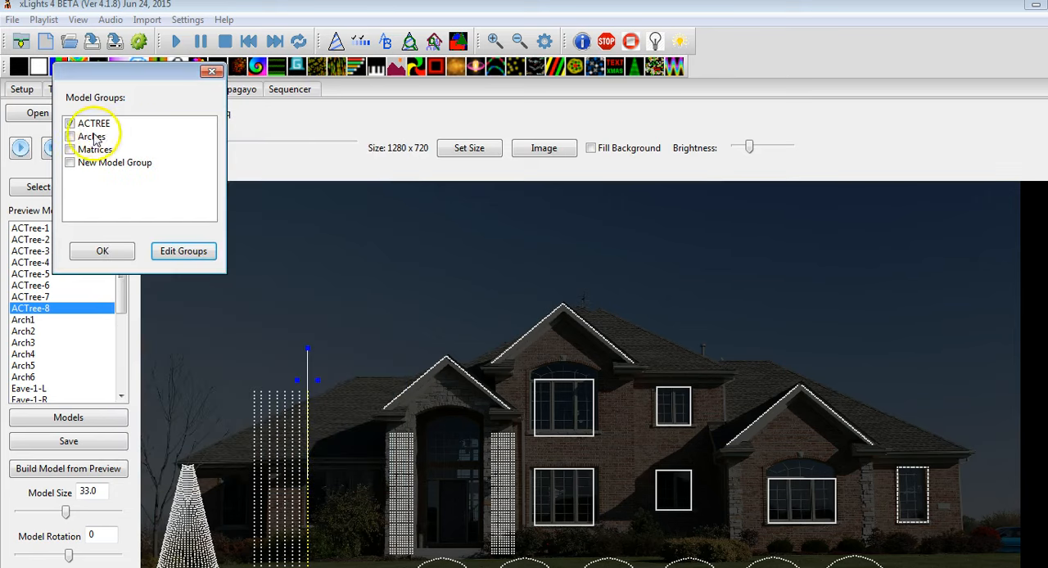
{"action": "left_click", "coordinate": [71, 122]}
{"action": "left_click", "coordinate": [101, 246]}
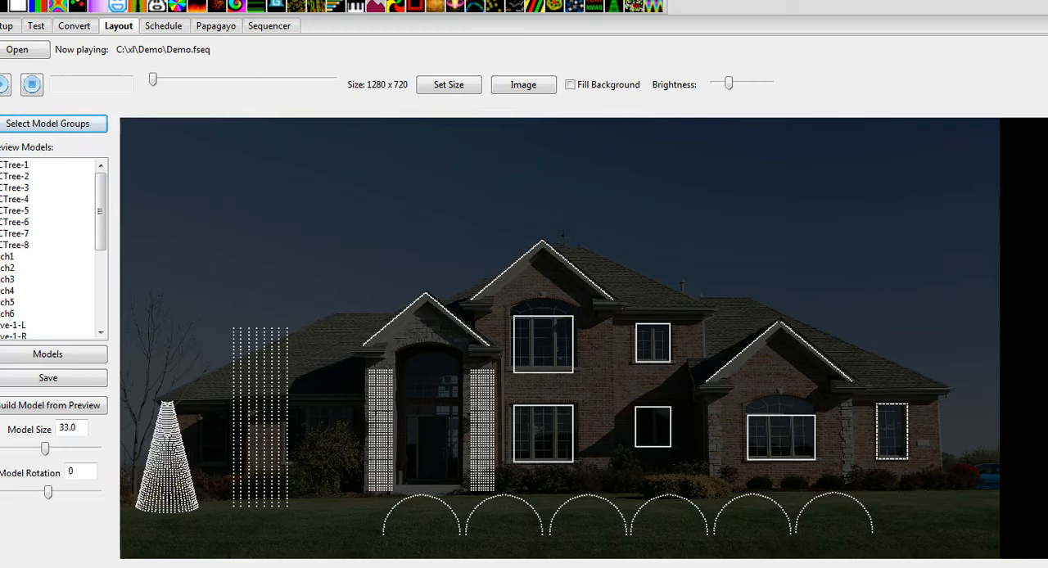
Open the sequencer and display the effect settings of the first Bars effect on the ACTREE row
{"action": "left_click", "coordinate": [269, 26]}
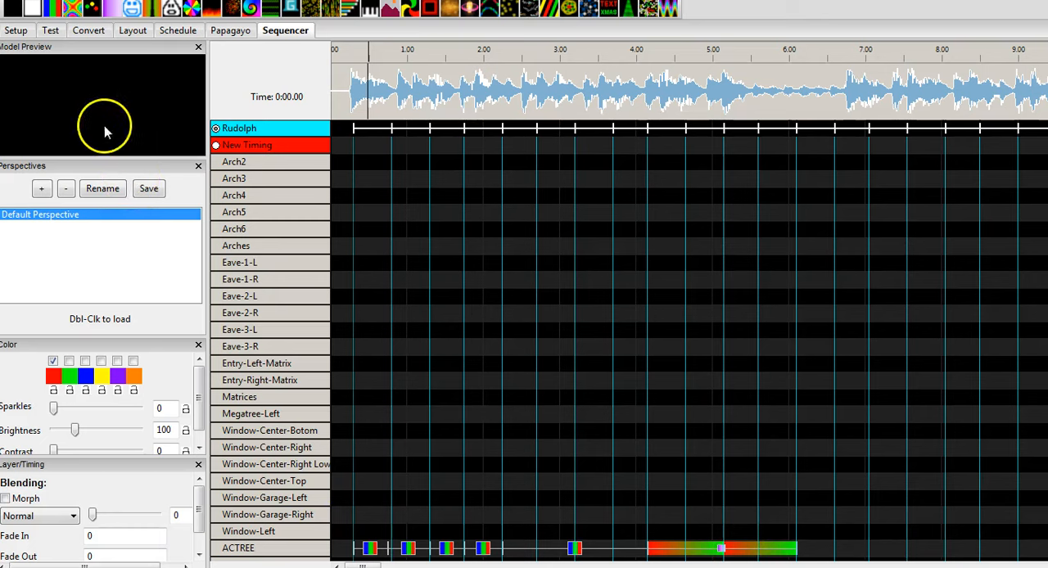
{"action": "left_click", "coordinate": [304, 548]}
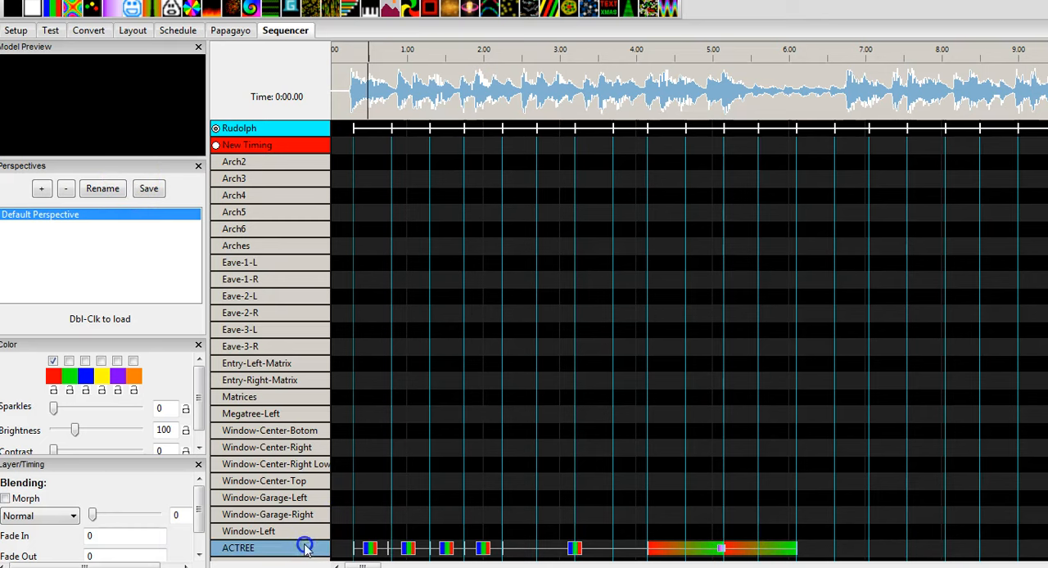
{"action": "left_click", "coordinate": [369, 548]}
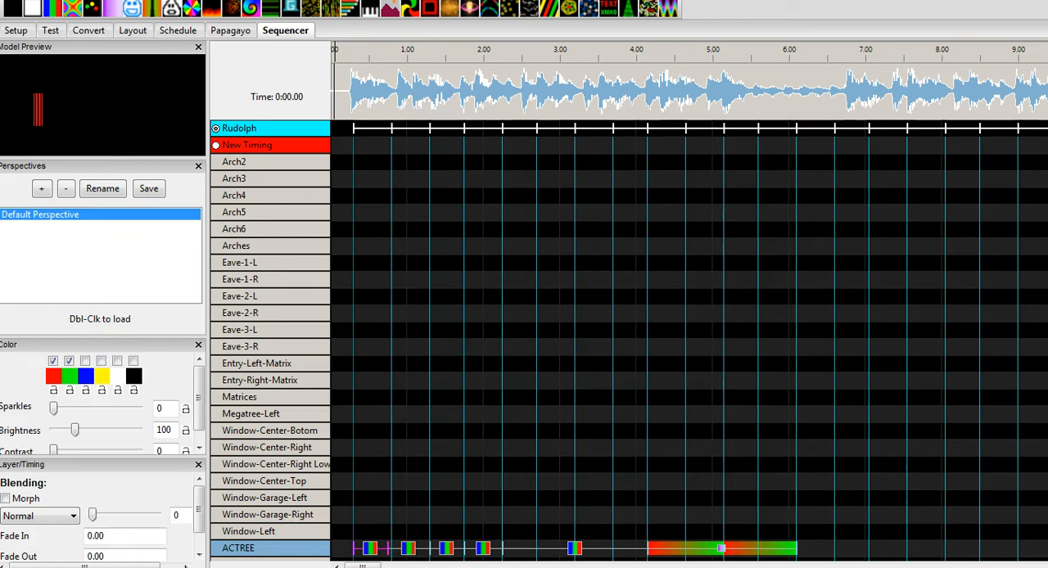
{"action": "left_click", "coordinate": [205, 1]}
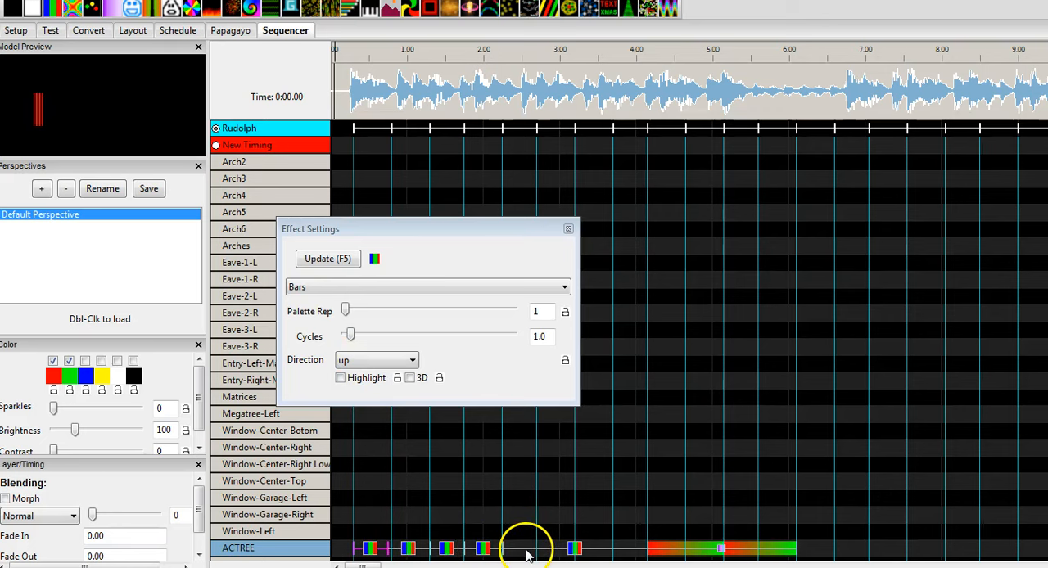
Set the cycles of the long Bars effect near 3 seconds on the ACTREE row to 4.0 and close its settings
{"action": "left_click", "coordinate": [577, 549]}
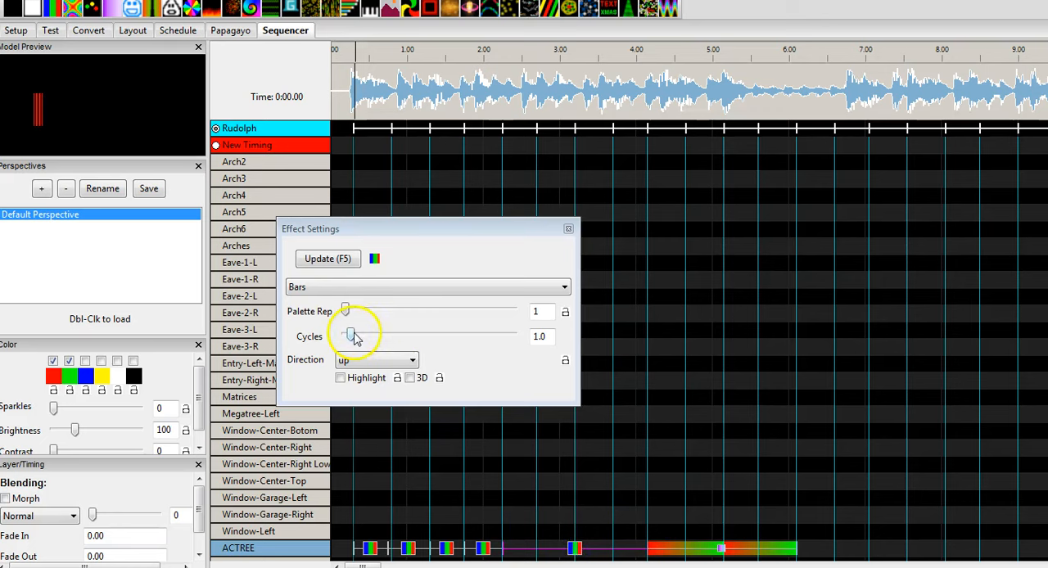
{"action": "left_click_drag", "start_coordinate": [351, 336], "coordinate": [362, 336]}
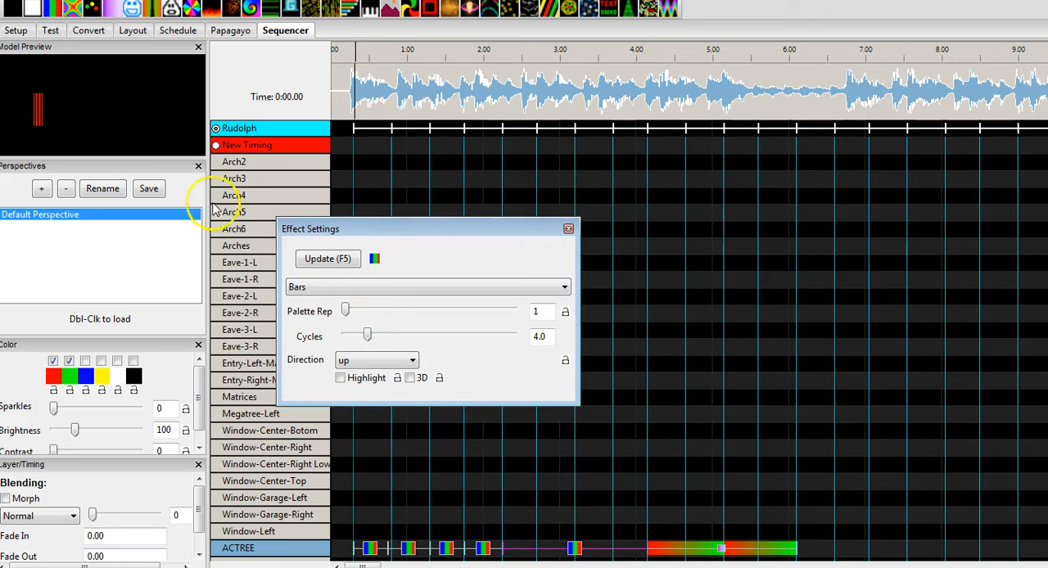
{"action": "left_click", "coordinate": [569, 229]}
Play the red-to-green effect after 4 seconds on the ACTREE row and float the Model Preview over the sequence grid
{"action": "left_click", "coordinate": [673, 548]}
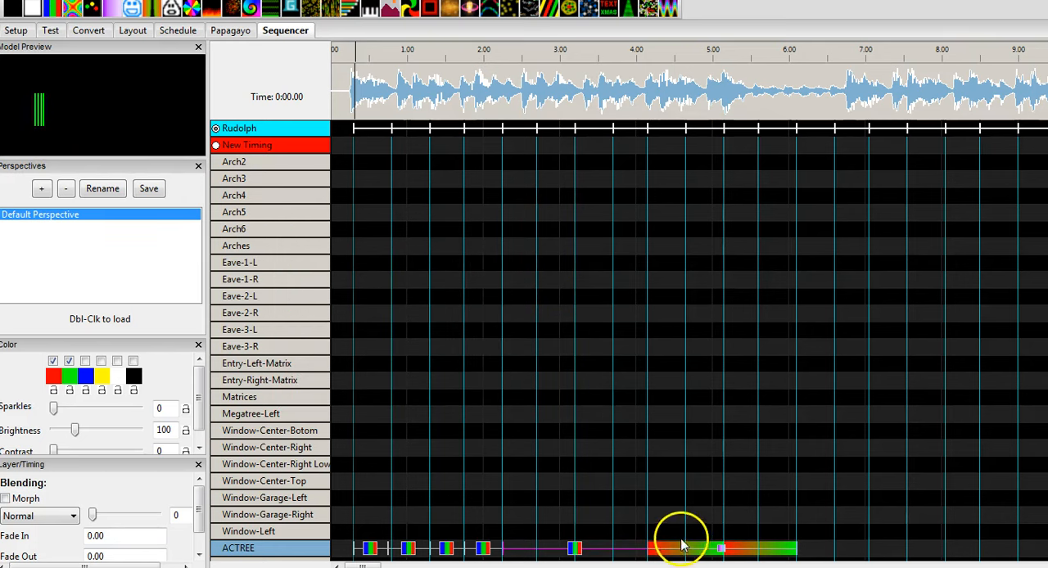
{"action": "left_click_drag", "start_coordinate": [148, 46], "coordinate": [629, 234]}
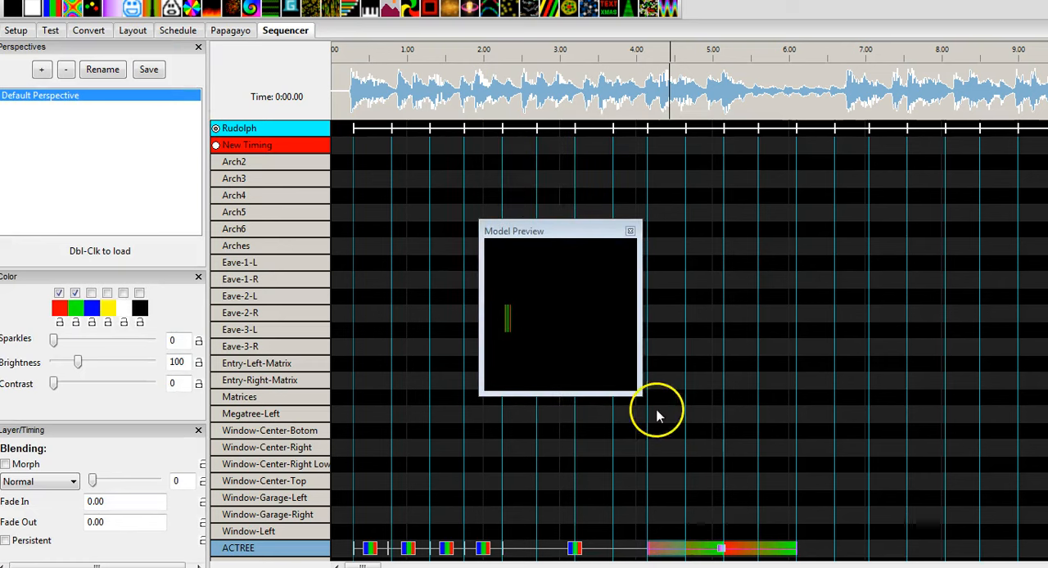
Enlarge the floating Model Preview and place a SingleStrand effect on the ACTREE row from about 6 to 8 seconds
{"action": "left_click_drag", "start_coordinate": [642, 393], "coordinate": [843, 493]}
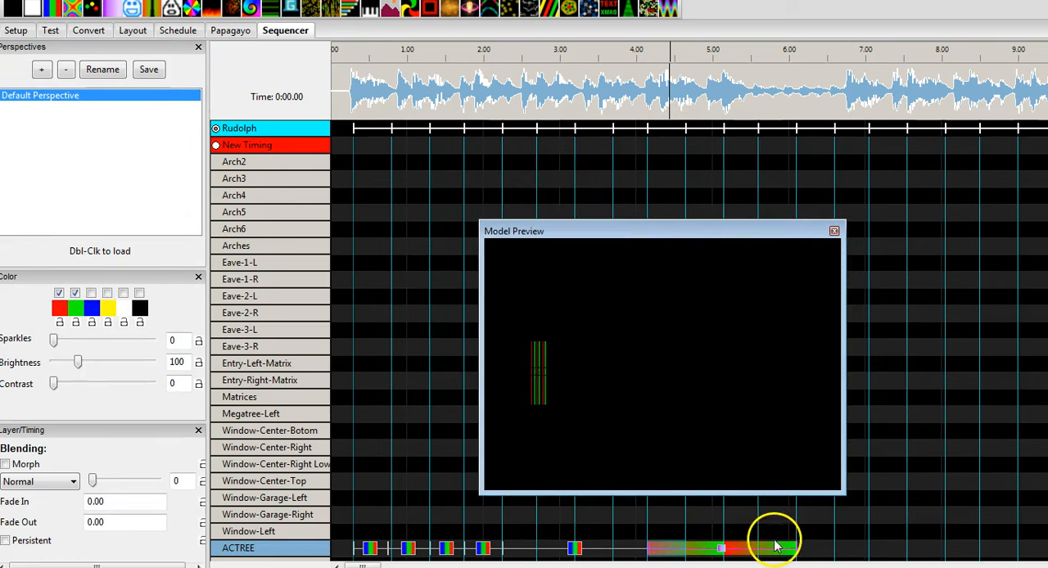
{"action": "mouse_move", "coordinate": [491, 11]}
{"action": "left_mouse_down"}
{"action": "mouse_move", "coordinate": [791, 435]}
{"action": "mouse_move", "coordinate": [811, 560]}
{"action": "mouse_move", "coordinate": [812, 550]}
{"action": "mouse_move", "coordinate": [946, 542]}
{"action": "left_mouse_up"}
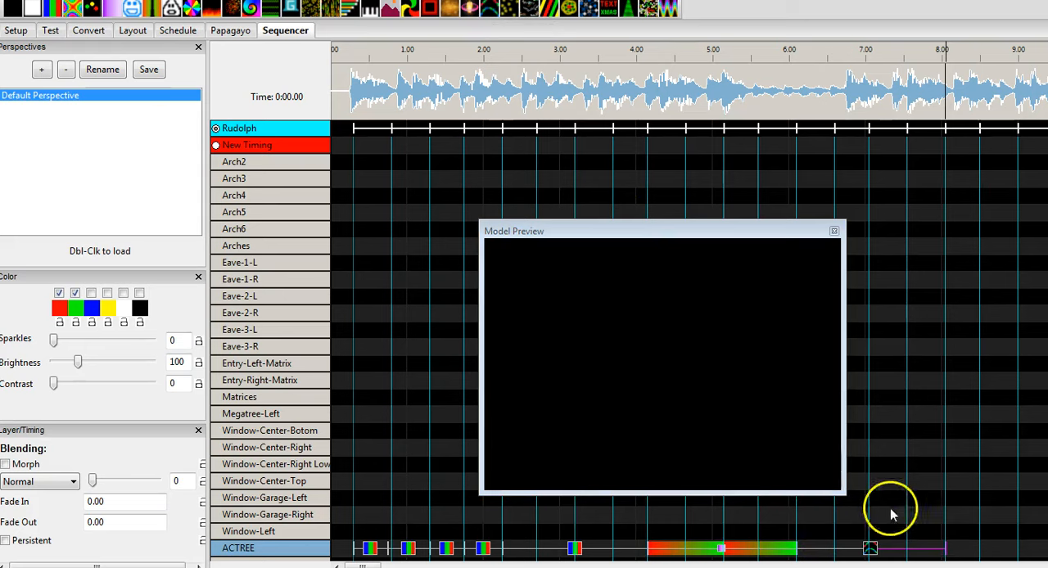
{"action": "left_click", "coordinate": [872, 550]}
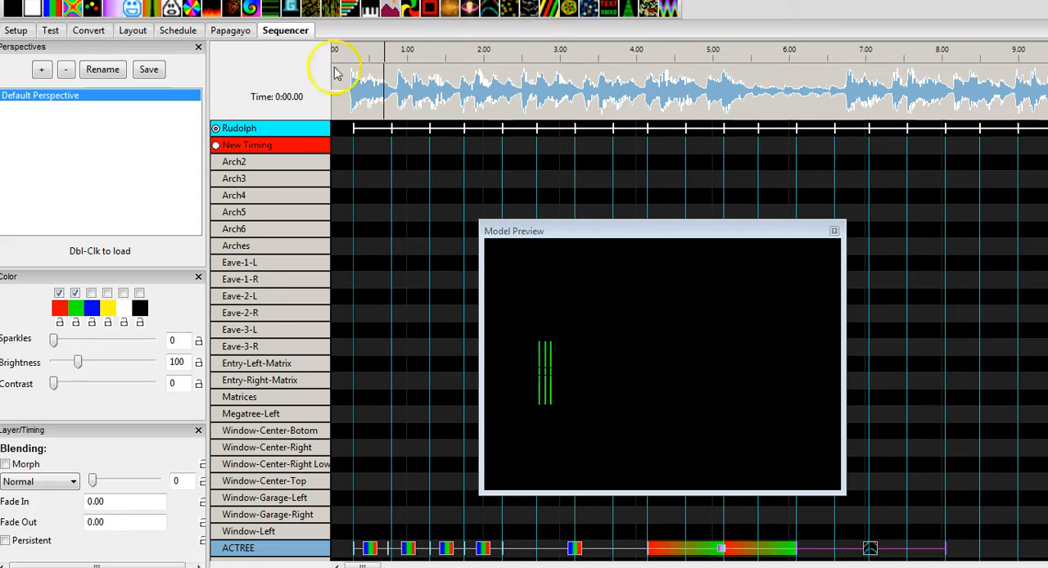
Display the SingleStrand effect's settings beside the preview, switch it to Skips with band size 2 and skip size 5, and update it
{"action": "left_click", "coordinate": [321, 0]}
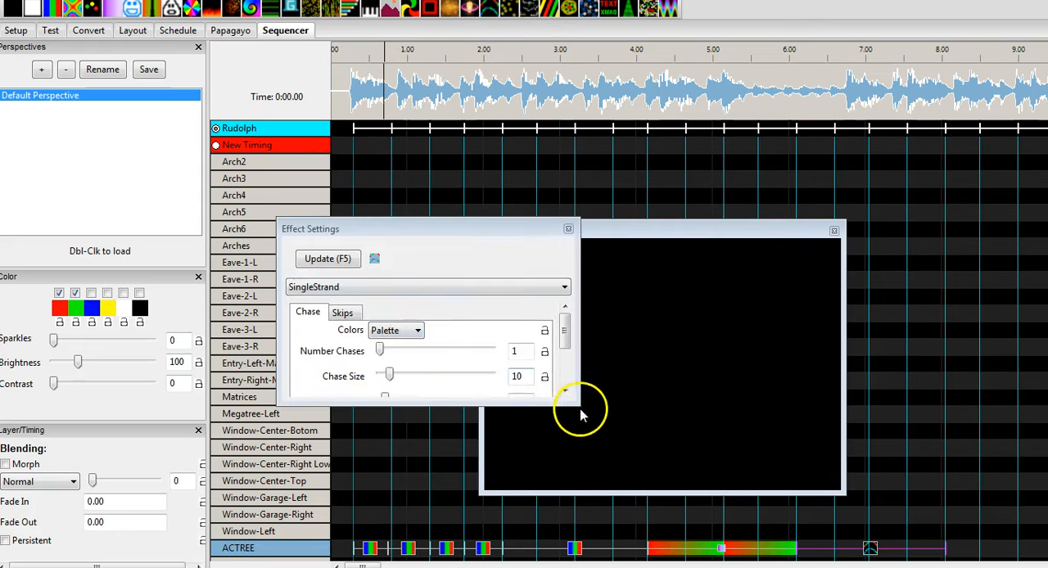
{"action": "left_click_drag", "start_coordinate": [579, 404], "coordinate": [602, 461]}
{"action": "left_click_drag", "start_coordinate": [451, 234], "coordinate": [319, 234]}
{"action": "left_click", "coordinate": [211, 316]}
{"action": "mouse_move", "coordinate": [218, 316]}
{"action": "left_mouse_down"}
{"action": "mouse_move", "coordinate": [227, 317]}
{"action": "mouse_move", "coordinate": [232, 347]}
{"action": "mouse_move", "coordinate": [254, 348]}
{"action": "left_mouse_up"}
{"action": "left_click", "coordinate": [226, 347]}
{"action": "left_click", "coordinate": [194, 260]}
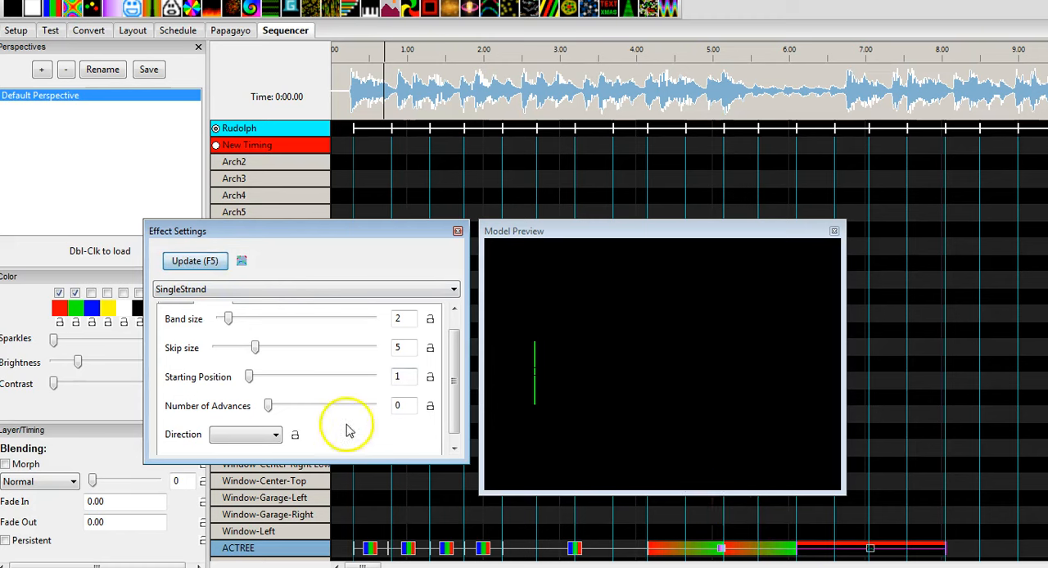
Set the SingleStrand skips direction to Left and try 11, 21 and 2 as the Number of Advances
{"action": "left_click", "coordinate": [246, 434]}
{"action": "left_click", "coordinate": [252, 448]}
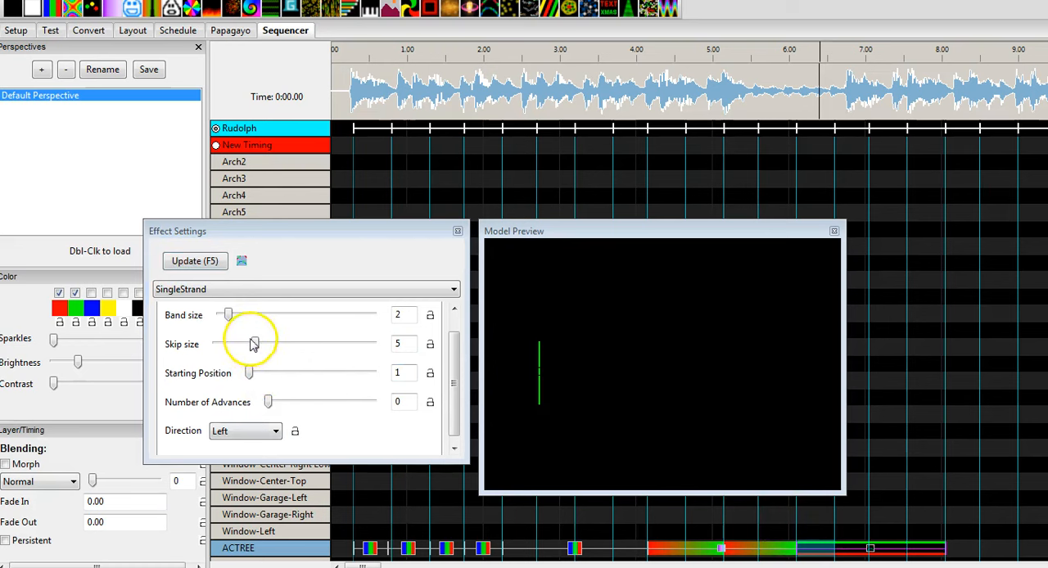
{"action": "left_click_drag", "start_coordinate": [269, 402], "coordinate": [280, 406]}
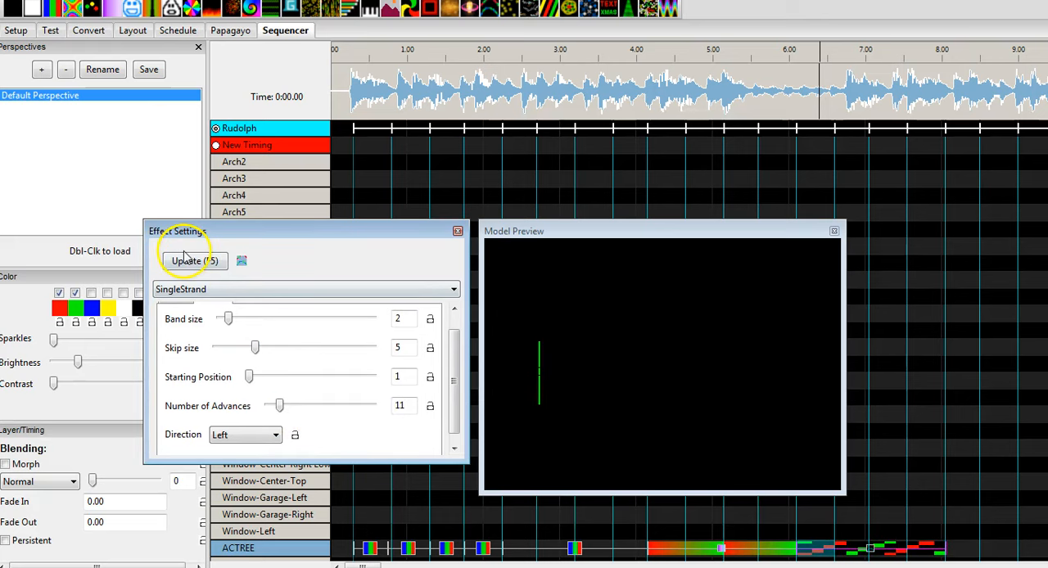
{"action": "left_click", "coordinate": [284, 406]}
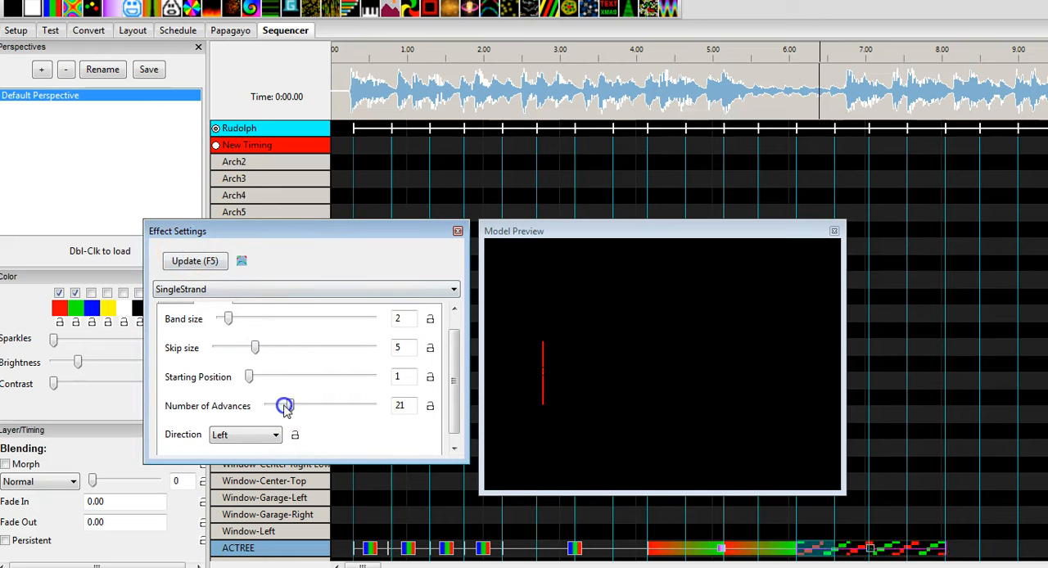
{"action": "left_click", "coordinate": [279, 406]}
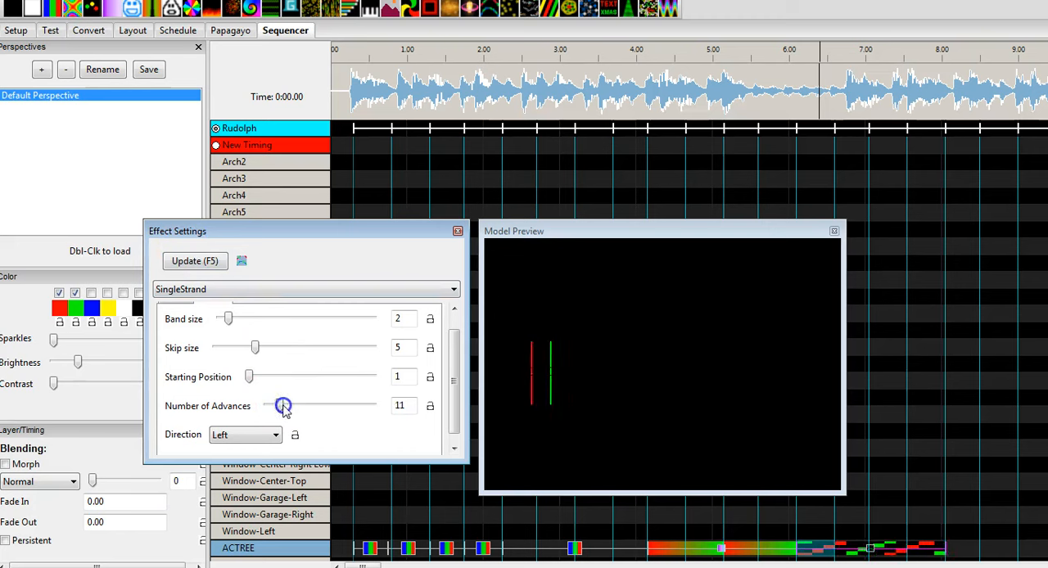
{"action": "left_click_drag", "start_coordinate": [280, 406], "coordinate": [275, 409]}
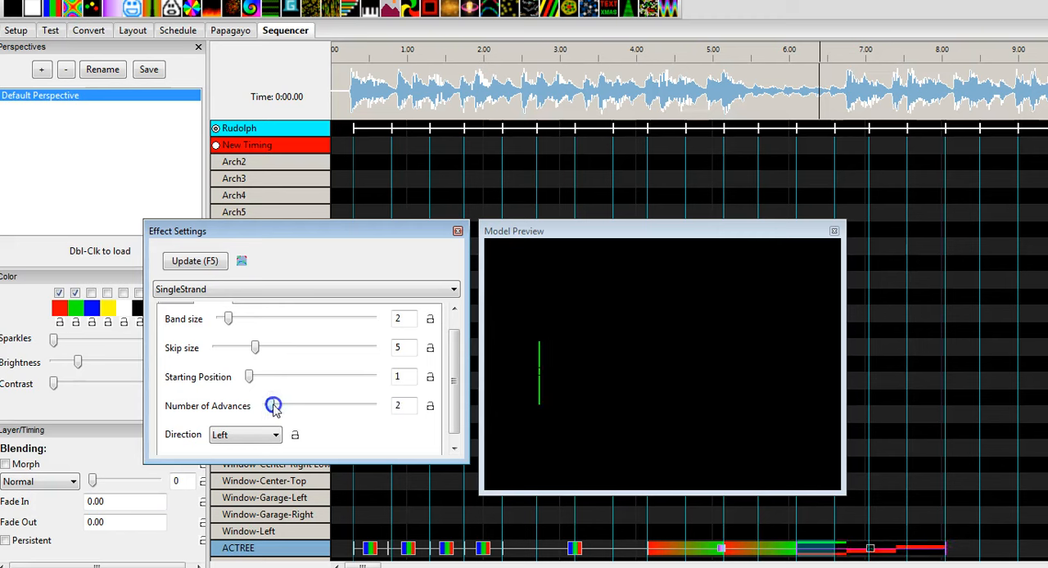
Set the SingleStrand effect's skip size to 3 and Number of Advances to 15, update it and close the settings
{"action": "left_click_drag", "start_coordinate": [255, 348], "coordinate": [239, 344]}
{"action": "left_click", "coordinate": [184, 262]}
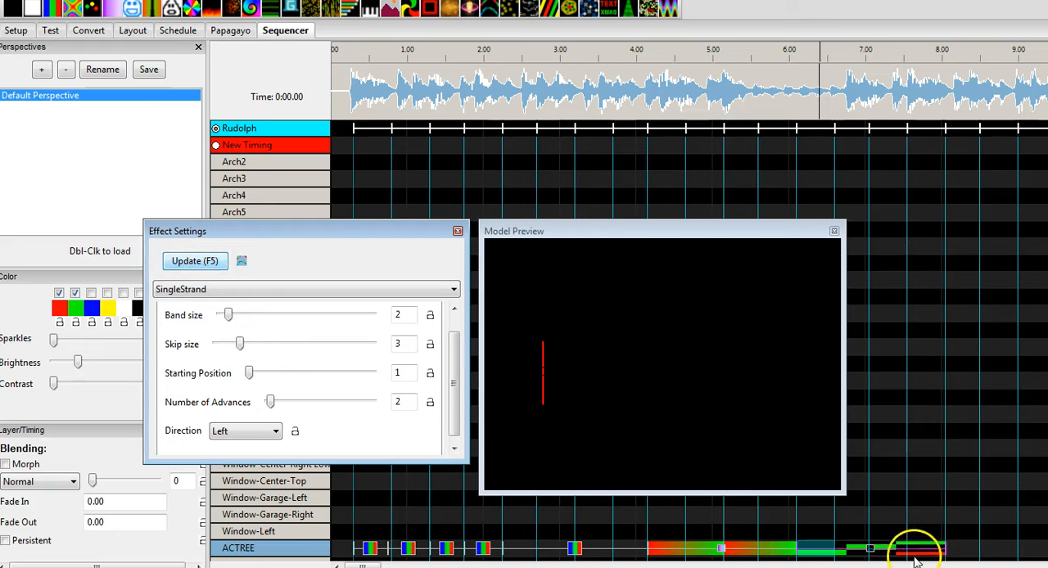
{"action": "mouse_move", "coordinate": [271, 402]}
{"action": "left_mouse_down"}
{"action": "mouse_move", "coordinate": [322, 409]}
{"action": "mouse_move", "coordinate": [284, 413]}
{"action": "left_mouse_up"}
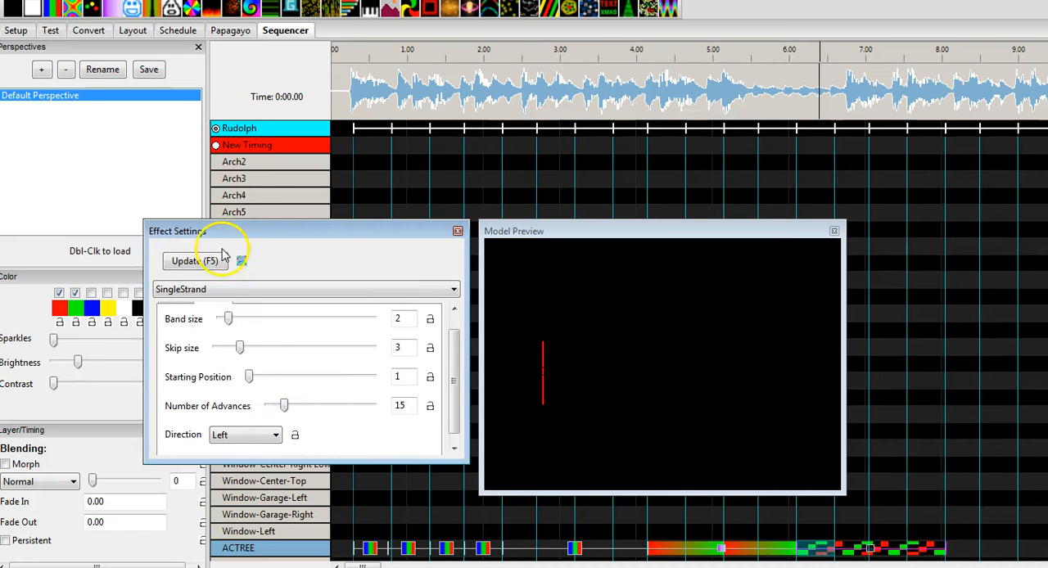
{"action": "left_click", "coordinate": [189, 259]}
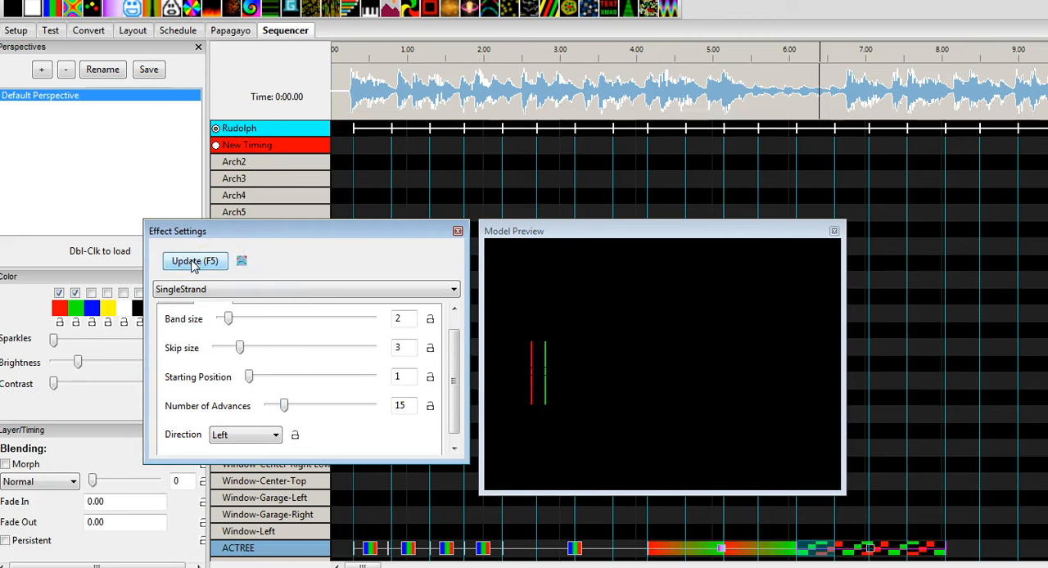
{"action": "left_click", "coordinate": [458, 231]}
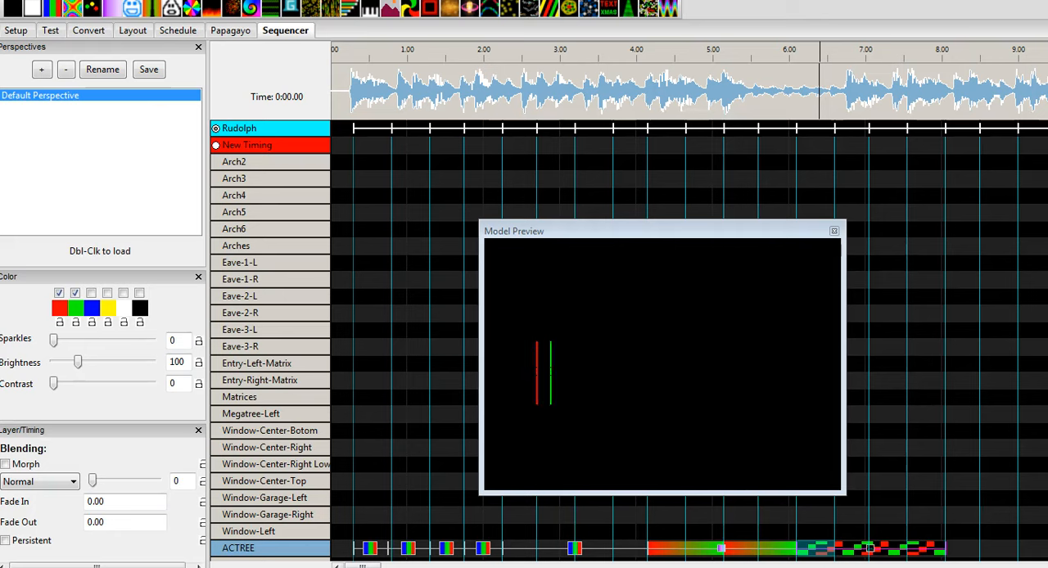
Play the sequence from about 0.2 seconds to preview the ACTREE effects
{"action": "left_click", "coordinate": [344, 67]}
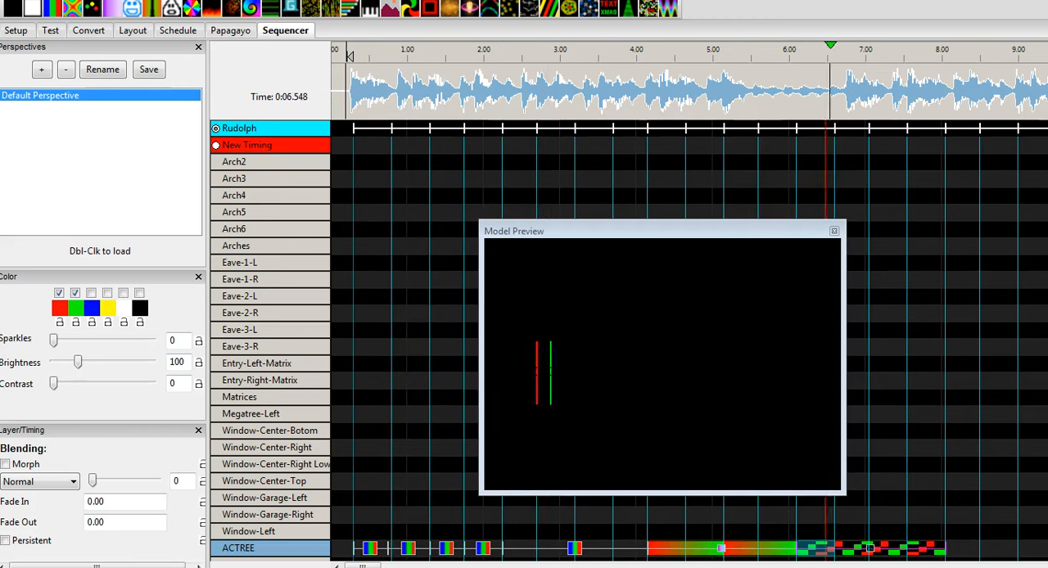
{"action": "key", "text": "space"}
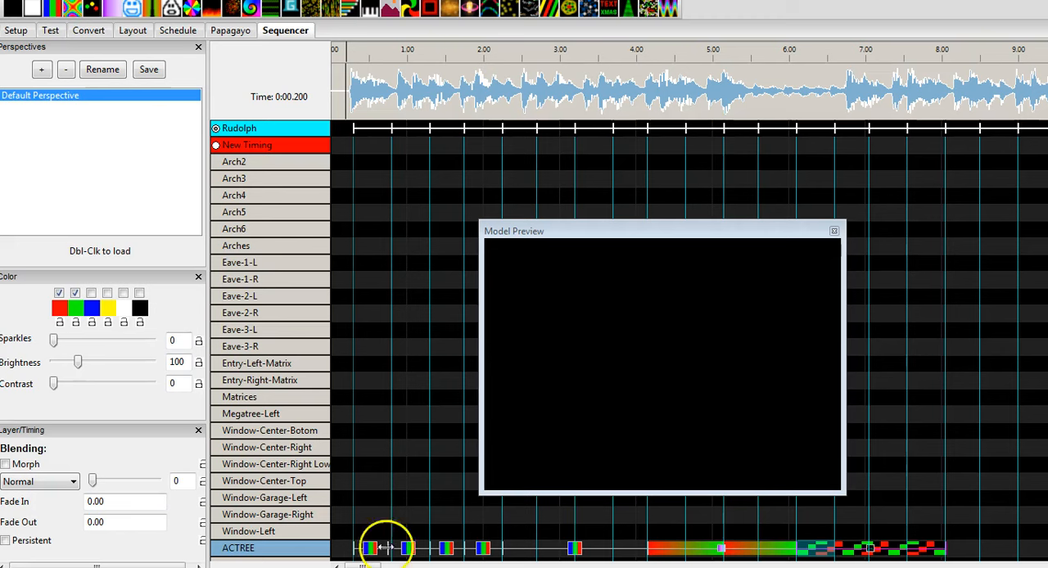
{"action": "left_click", "coordinate": [696, 547]}
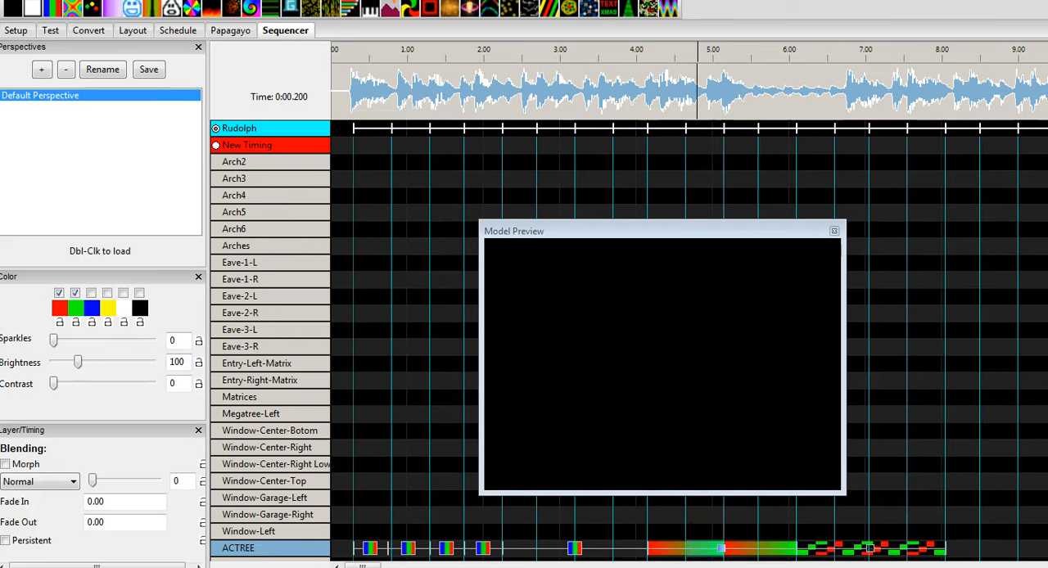
Examine the string type options of the ACTree-1 model, cancelling its settings and closing the model list
{"action": "left_click", "coordinate": [93, 48]}
{"action": "left_click", "coordinate": [216, 69]}
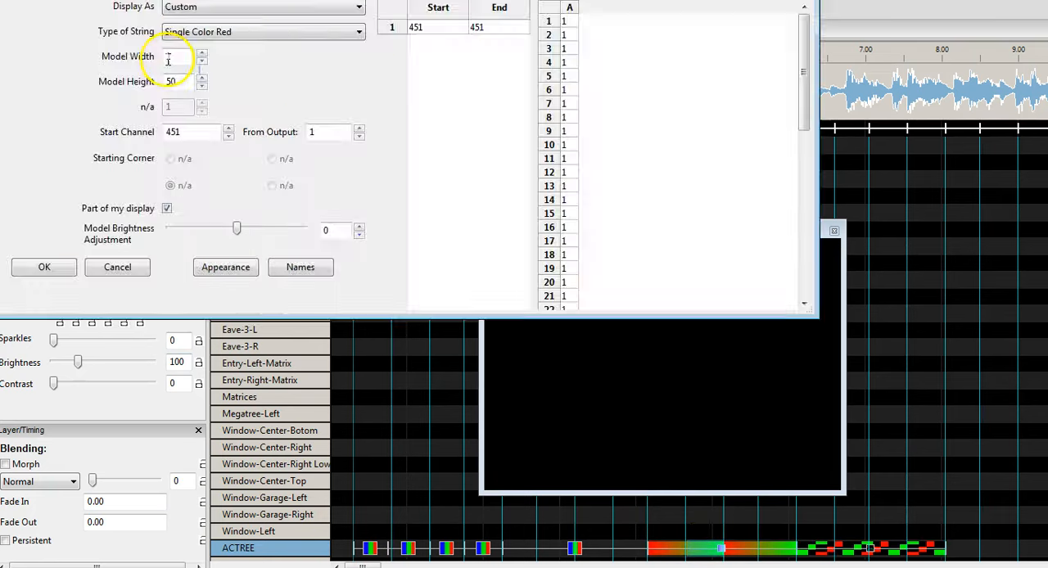
{"action": "left_click", "coordinate": [184, 37]}
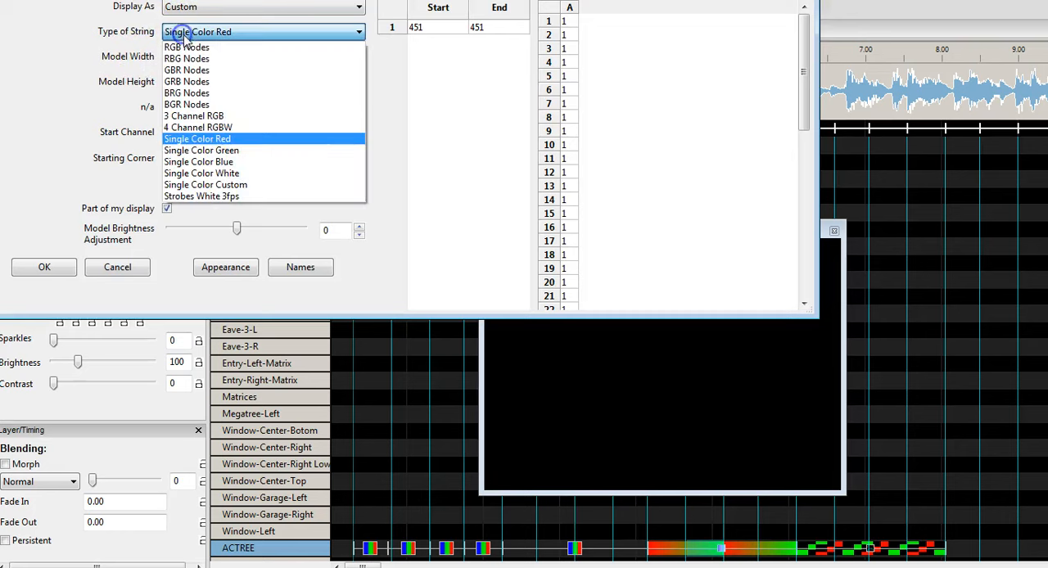
{"action": "left_click", "coordinate": [110, 271]}
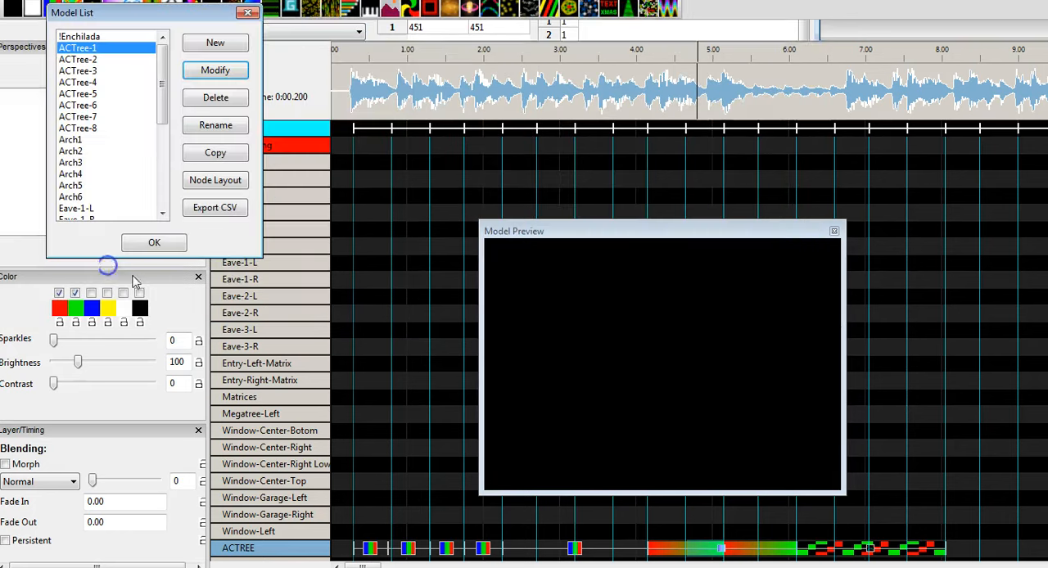
{"action": "left_click", "coordinate": [247, 12]}
Try blue as a third color for the red-to-green effect between 4 and 6 seconds, and remove it again
{"action": "left_click", "coordinate": [665, 547]}
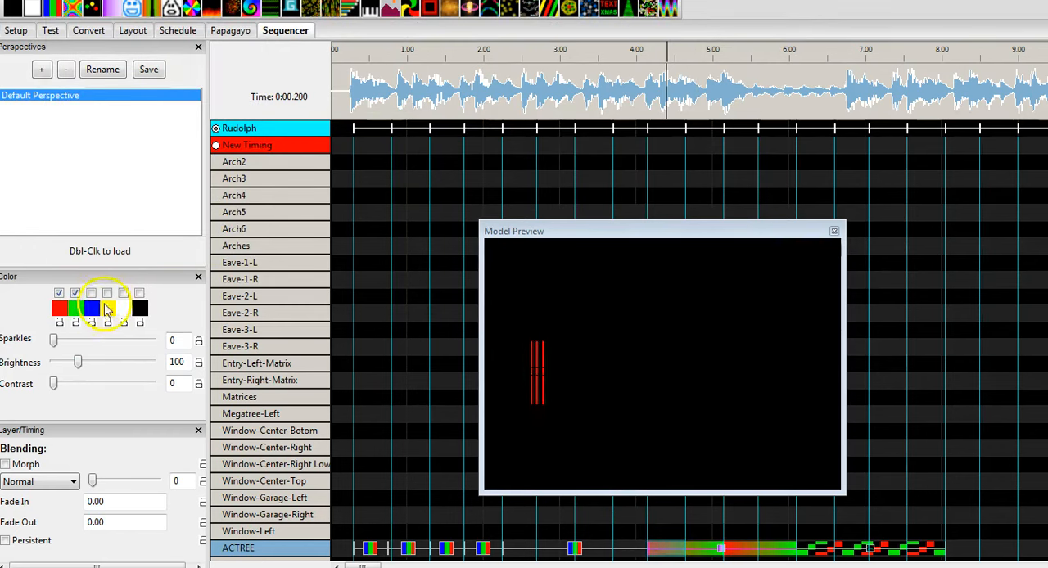
{"action": "left_click", "coordinate": [91, 292]}
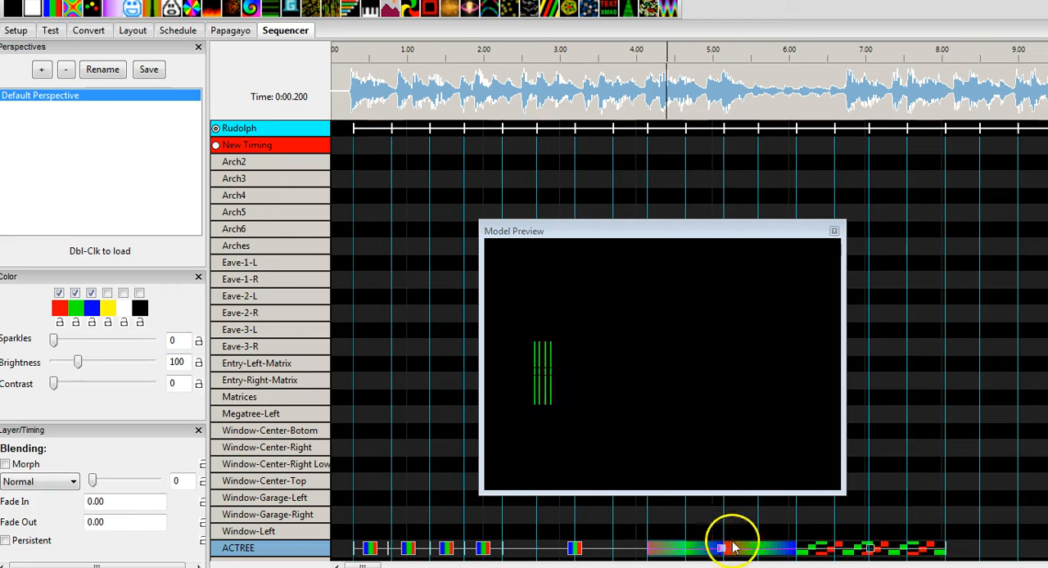
{"action": "left_click", "coordinate": [91, 294]}
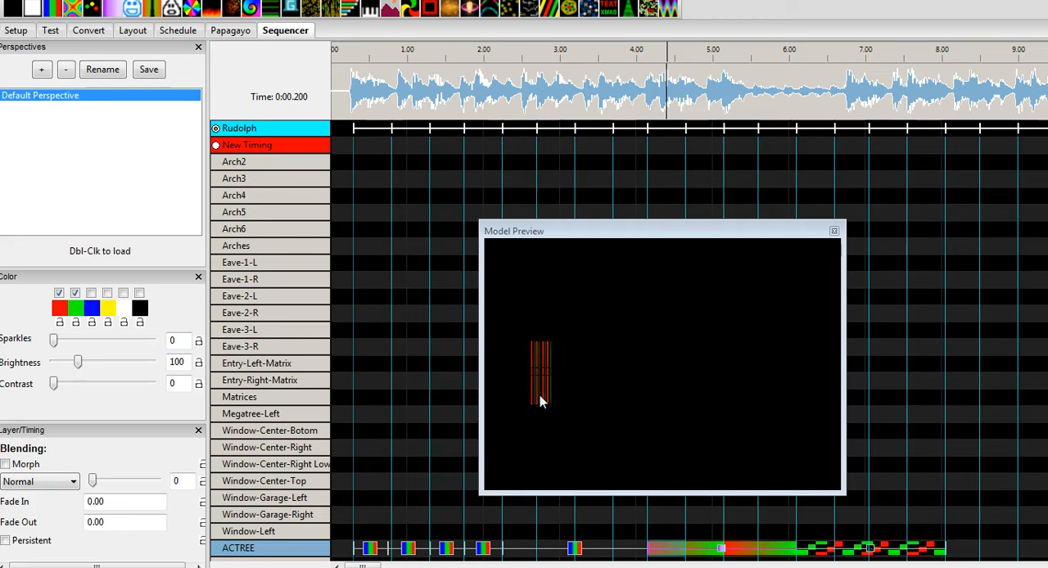
Replace the long Bars effect near 3 seconds on the ACTREE row with a Butterfly effect ending at about 3.7 seconds
{"action": "left_click", "coordinate": [553, 548]}
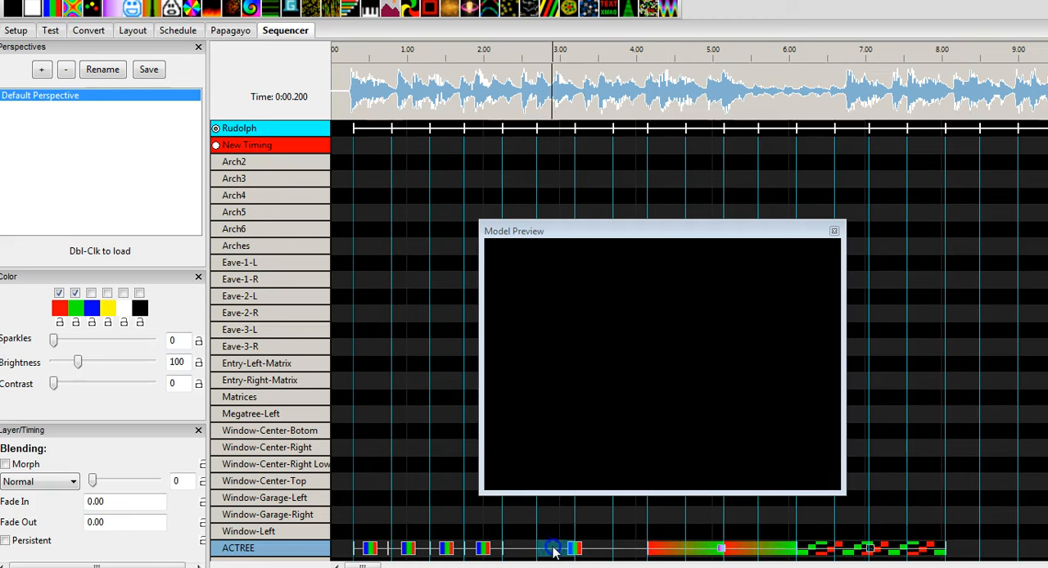
{"action": "left_click", "coordinate": [575, 550]}
{"action": "key", "text": "Delete"}
{"action": "mouse_move", "coordinate": [72, 8]}
{"action": "left_mouse_down"}
{"action": "mouse_move", "coordinate": [581, 478]}
{"action": "mouse_move", "coordinate": [524, 549]}
{"action": "mouse_move", "coordinate": [613, 547]}
{"action": "left_mouse_up"}
Display the Butterfly effect's settings, keep its colors on Rainbow, set the style to 1 and update the effect
{"action": "left_click", "coordinate": [551, 553]}
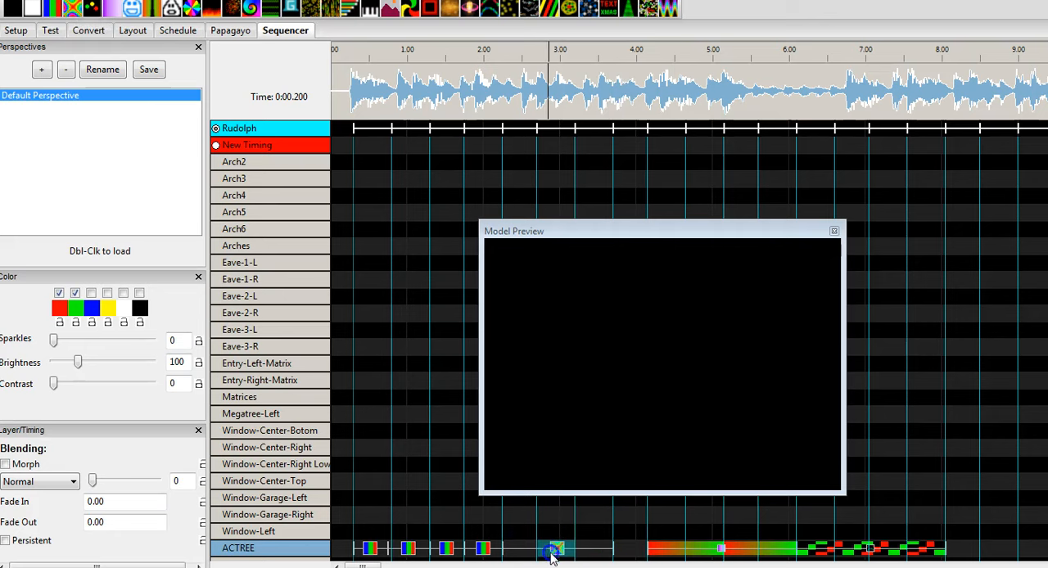
{"action": "left_click", "coordinate": [306, 0]}
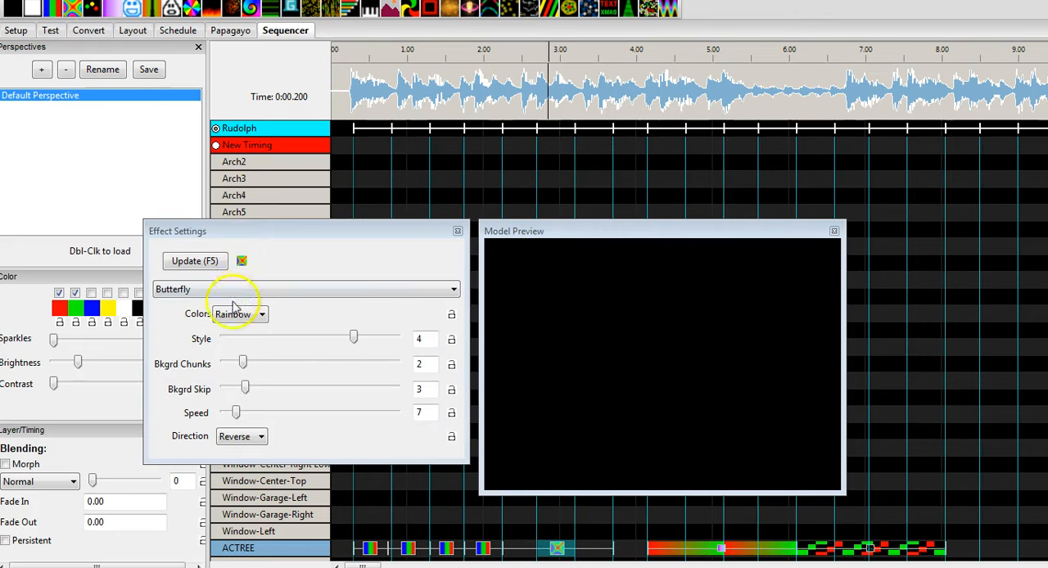
{"action": "left_click", "coordinate": [237, 313]}
{"action": "left_click", "coordinate": [239, 325]}
{"action": "left_click", "coordinate": [195, 260]}
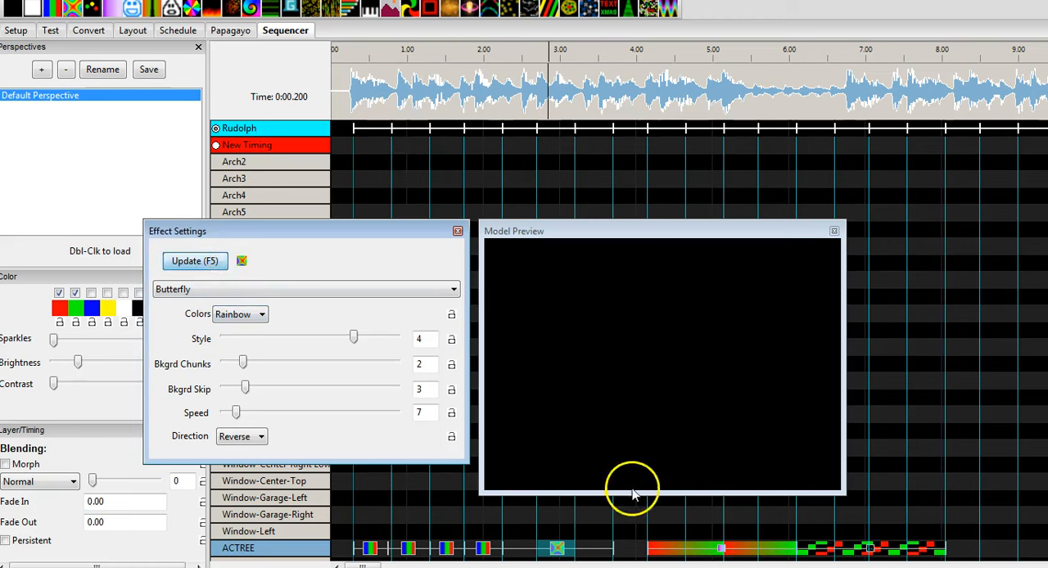
{"action": "left_click", "coordinate": [482, 548]}
{"action": "left_click", "coordinate": [557, 549]}
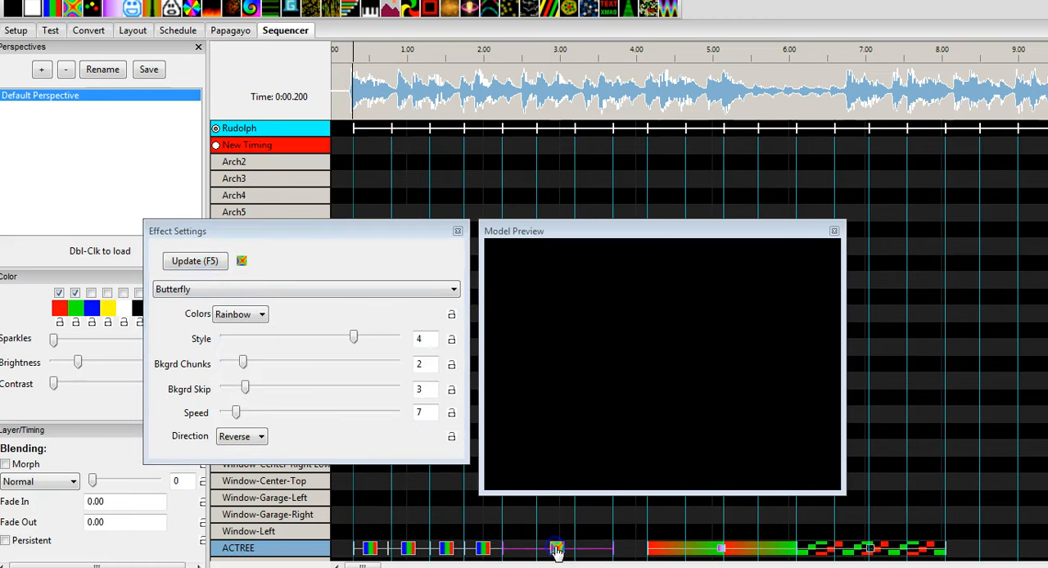
{"action": "left_click_drag", "start_coordinate": [300, 338], "coordinate": [224, 339]}
{"action": "left_click", "coordinate": [190, 262]}
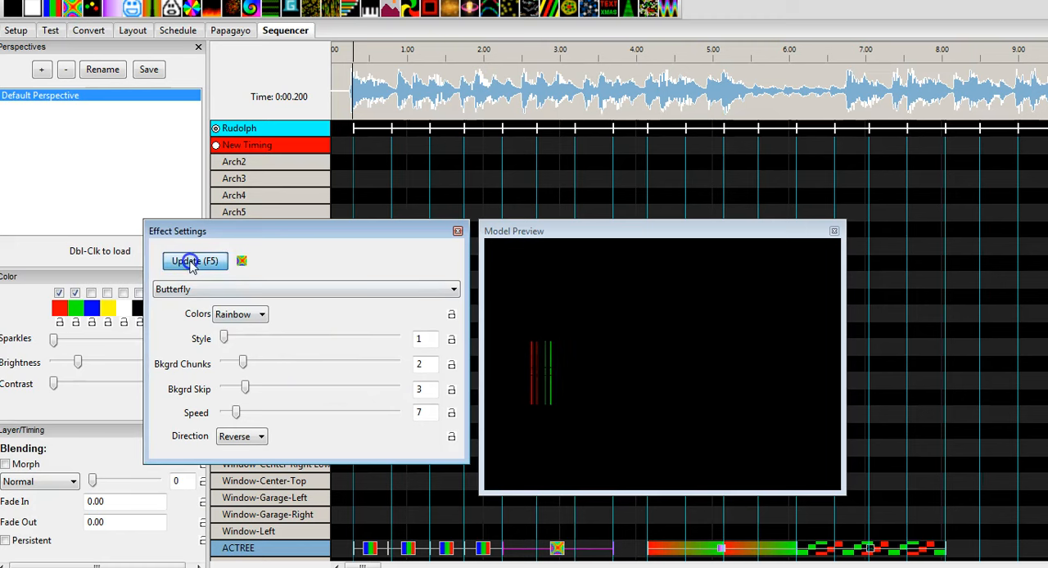
Set the Butterfly effect's style to 5, Bkgrd Chunks to 9 and Bkgrd Skip to 2, close its settings and reposition the Model Preview
{"action": "left_click", "coordinate": [250, 342]}
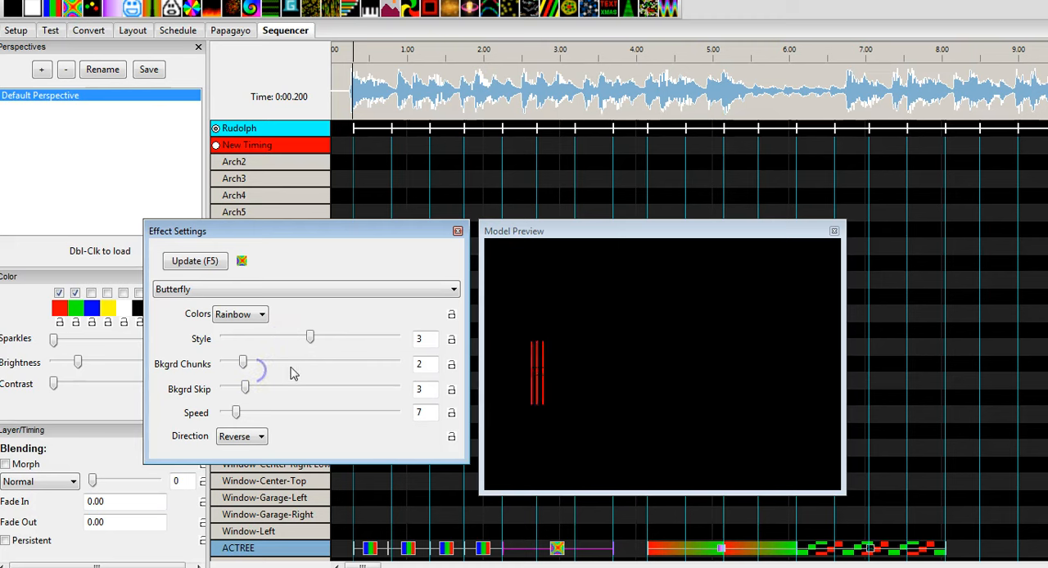
{"action": "left_click", "coordinate": [371, 337]}
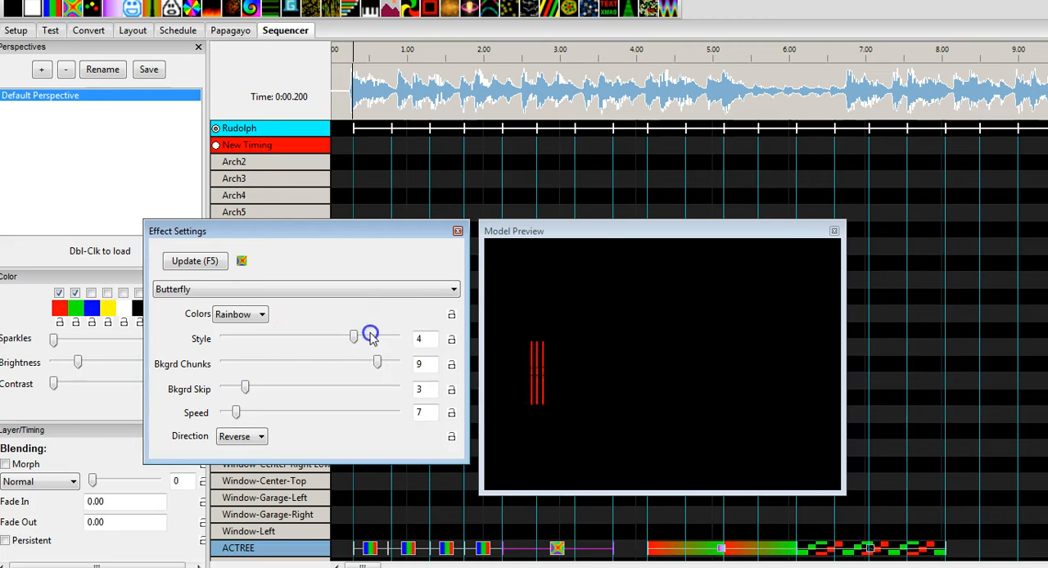
{"action": "left_click", "coordinate": [358, 335]}
{"action": "left_click", "coordinate": [374, 338]}
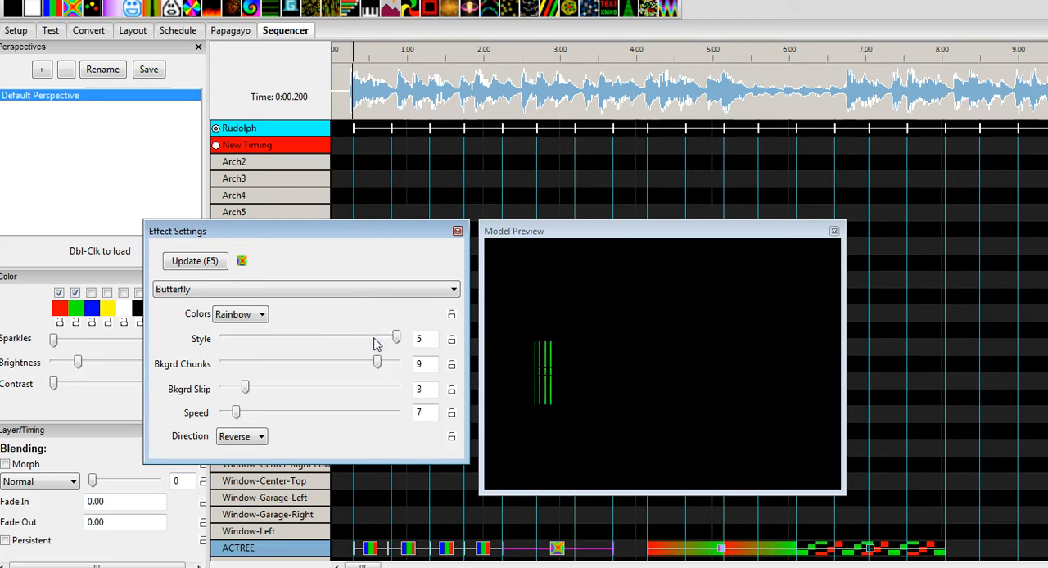
{"action": "left_click", "coordinate": [261, 386]}
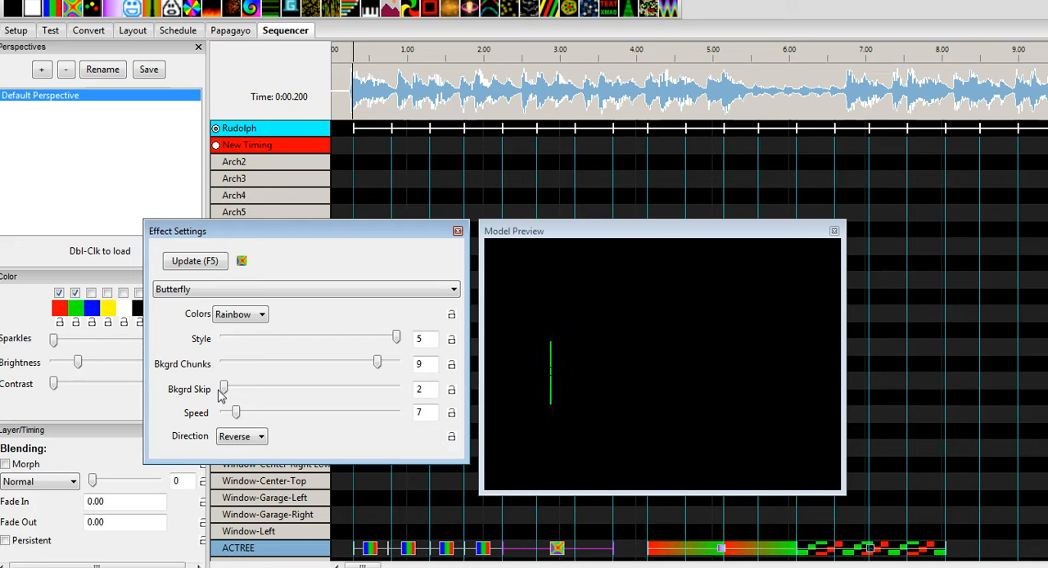
{"action": "left_click", "coordinate": [458, 231]}
{"action": "left_click_drag", "start_coordinate": [562, 227], "coordinate": [498, 202]}
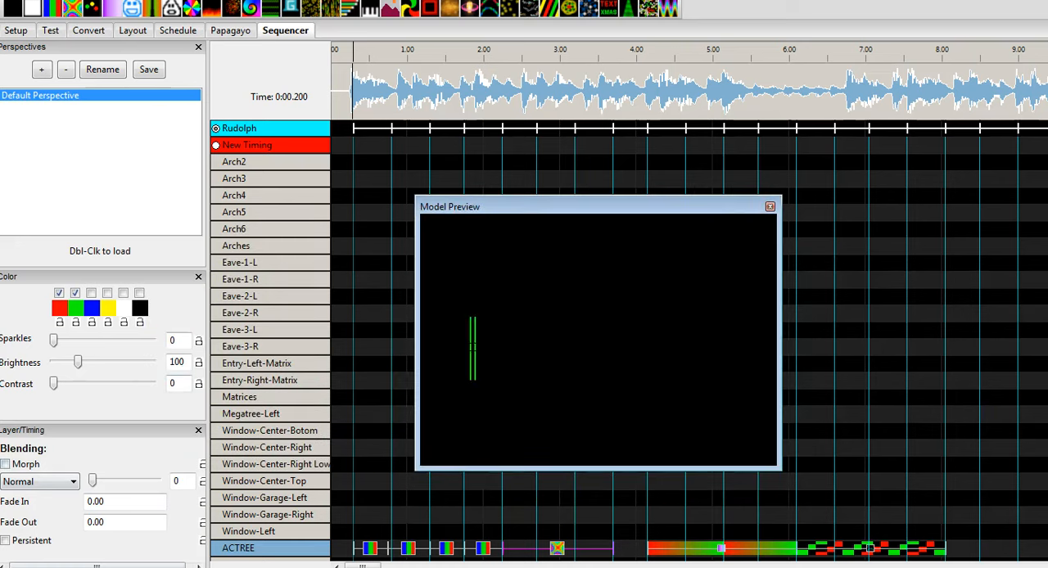